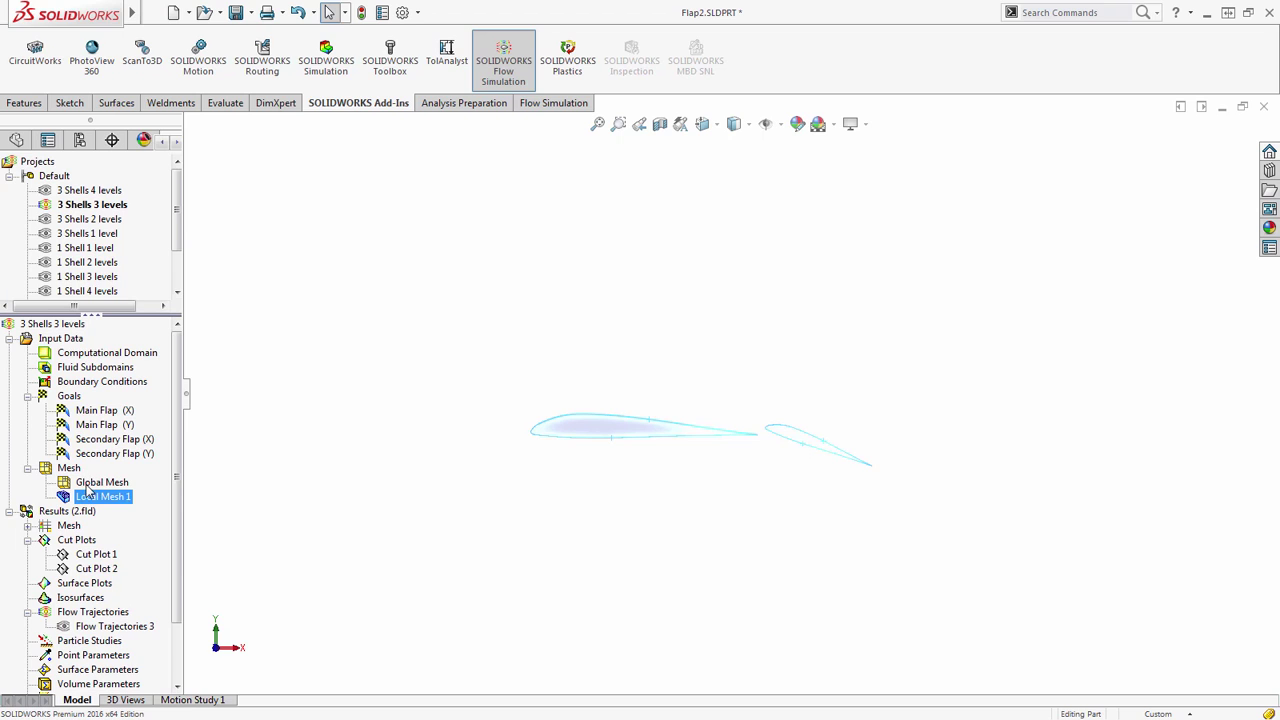
- Review the equidistant refinement shells and offset distances in the definition of Local Mesh 1, including the available shell-count options
right_click(99, 500)
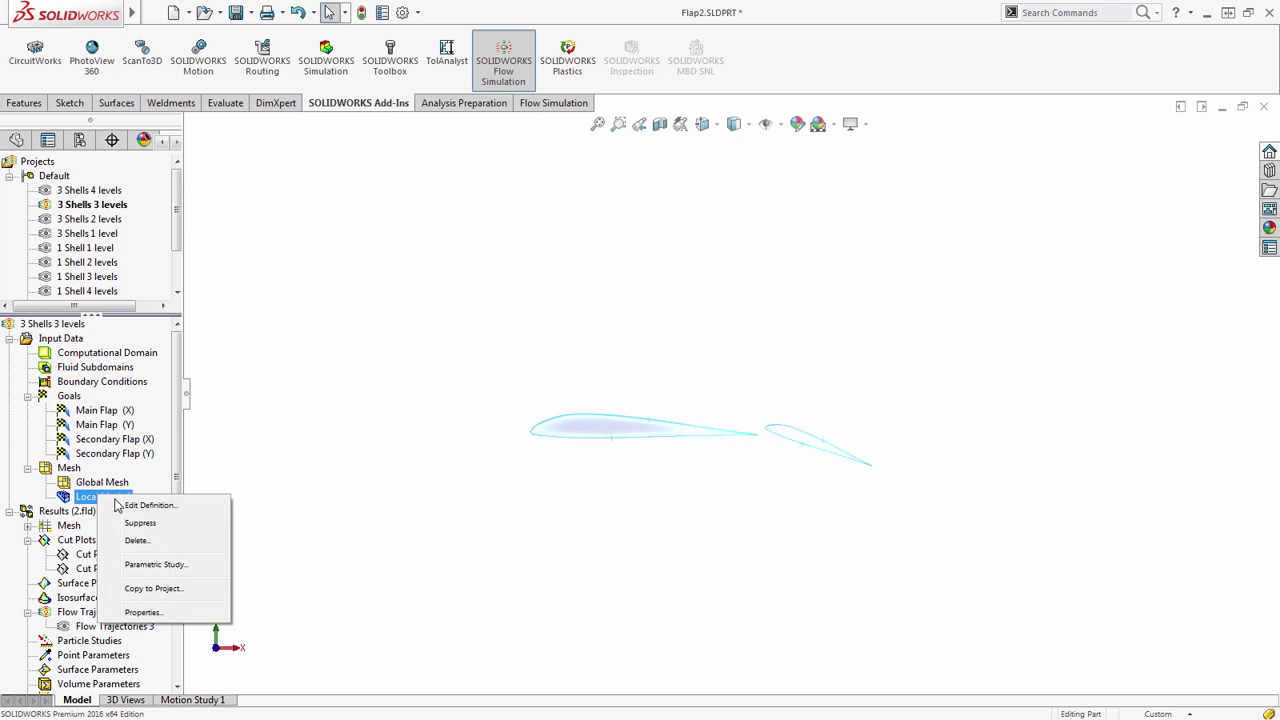
left_click(131, 504)
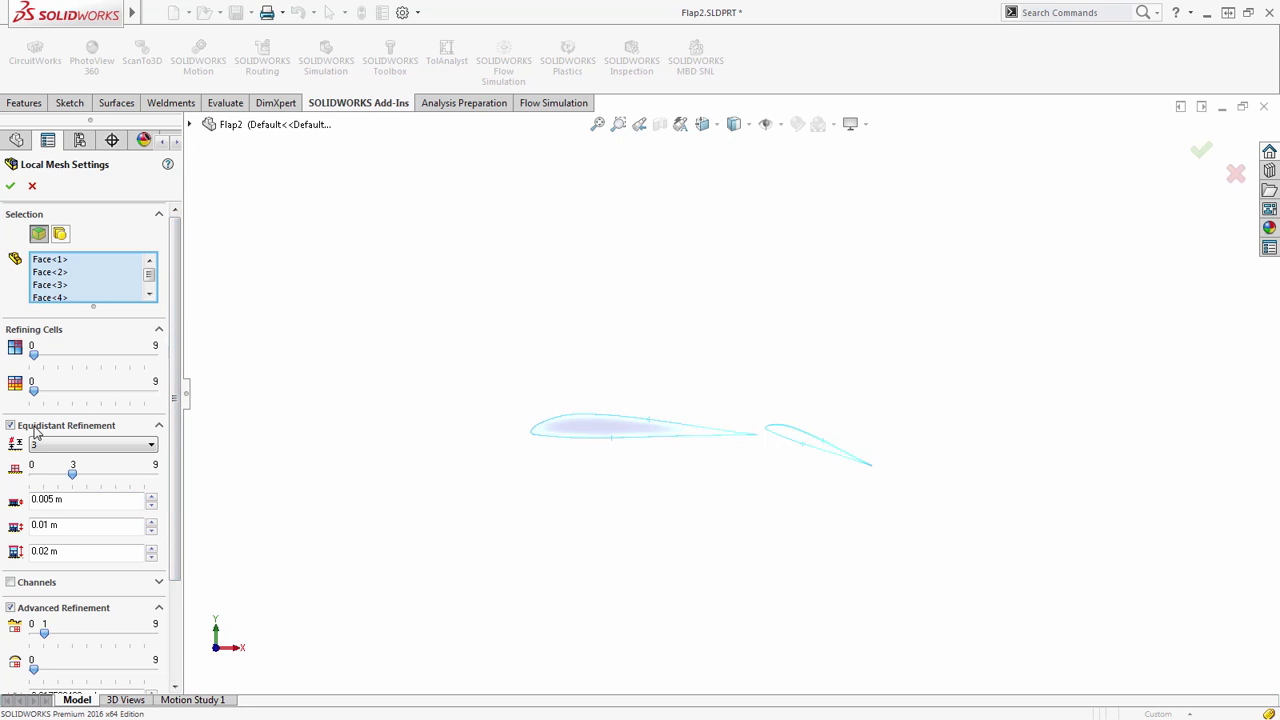
scroll(178, 425, "down", 3)
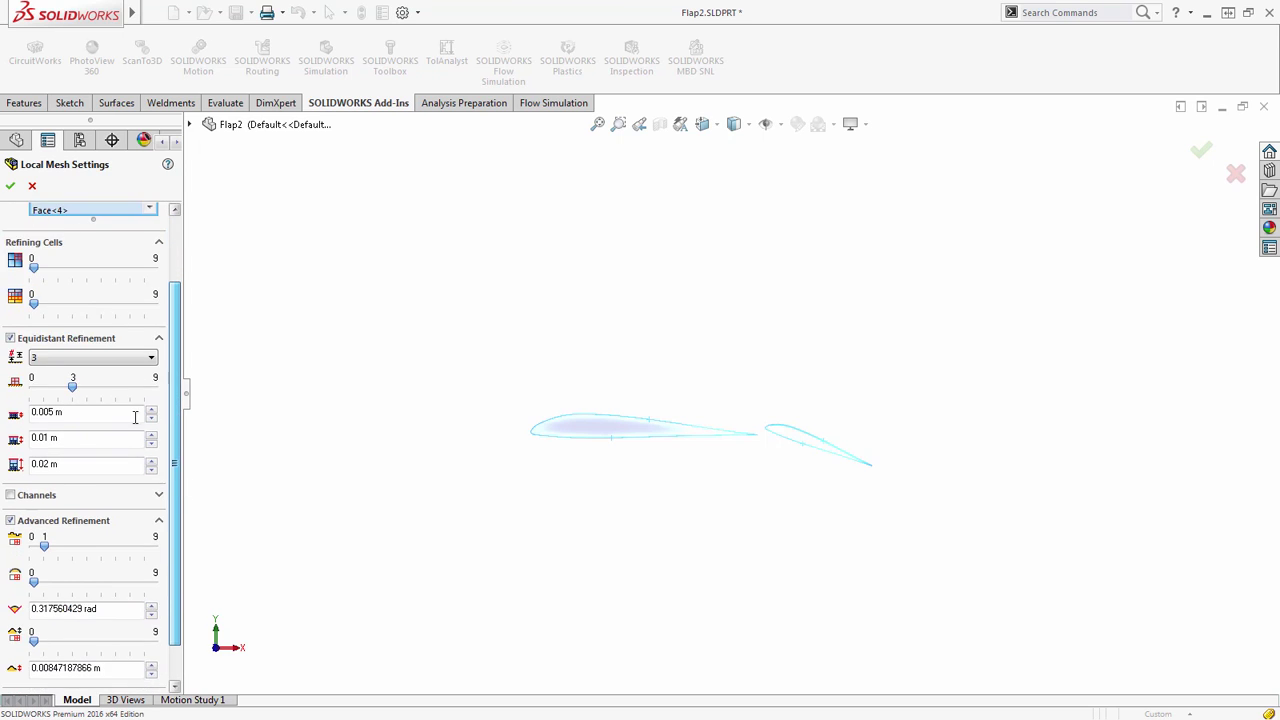
left_click(114, 358)
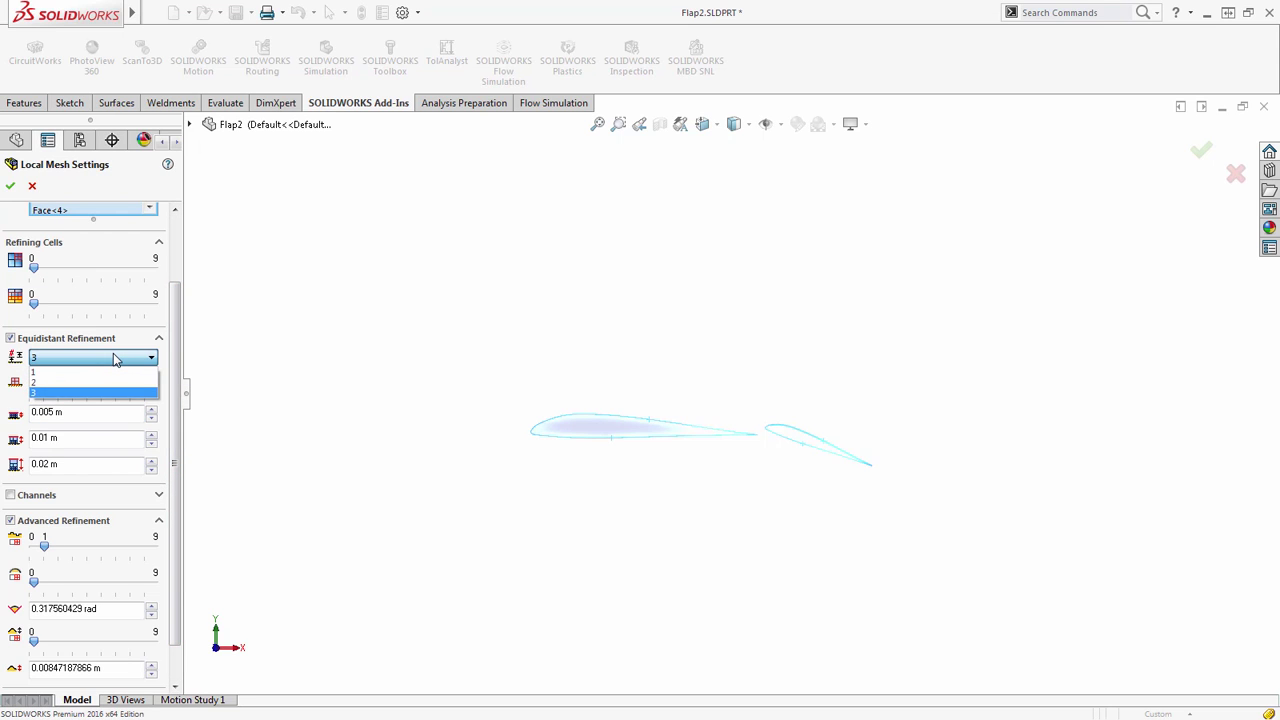
left_click(114, 358)
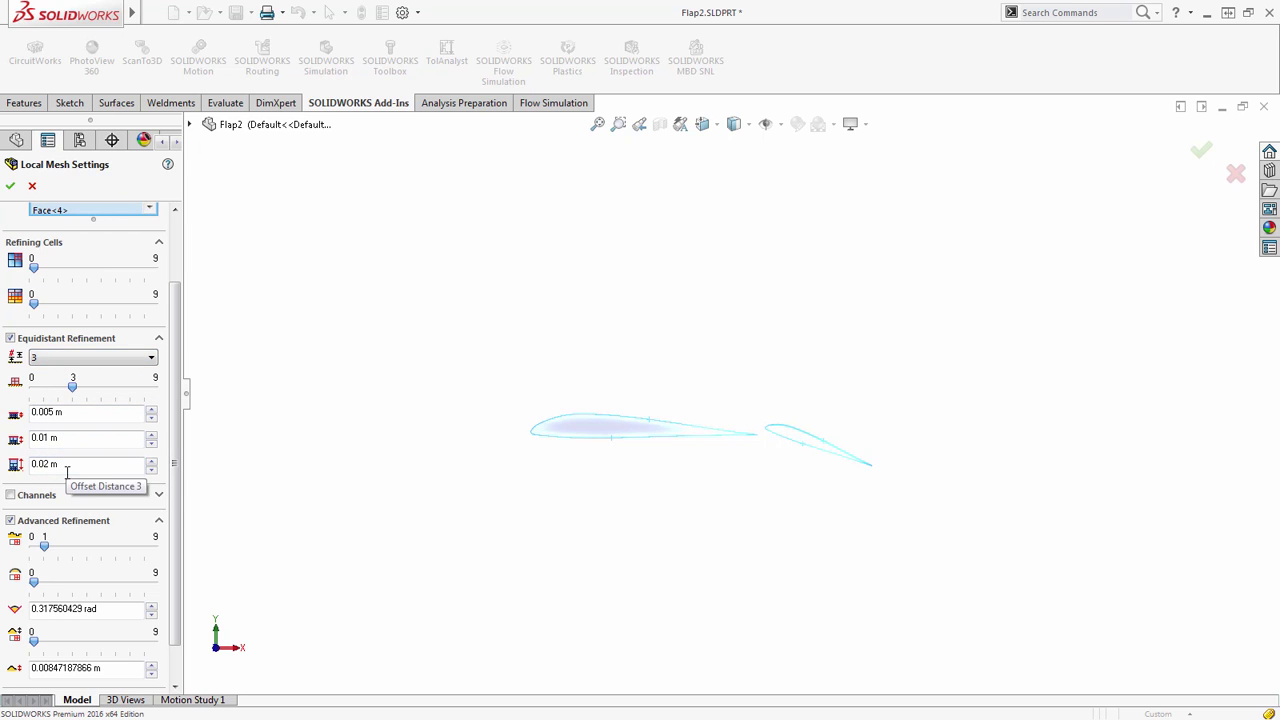
left_click(11, 186)
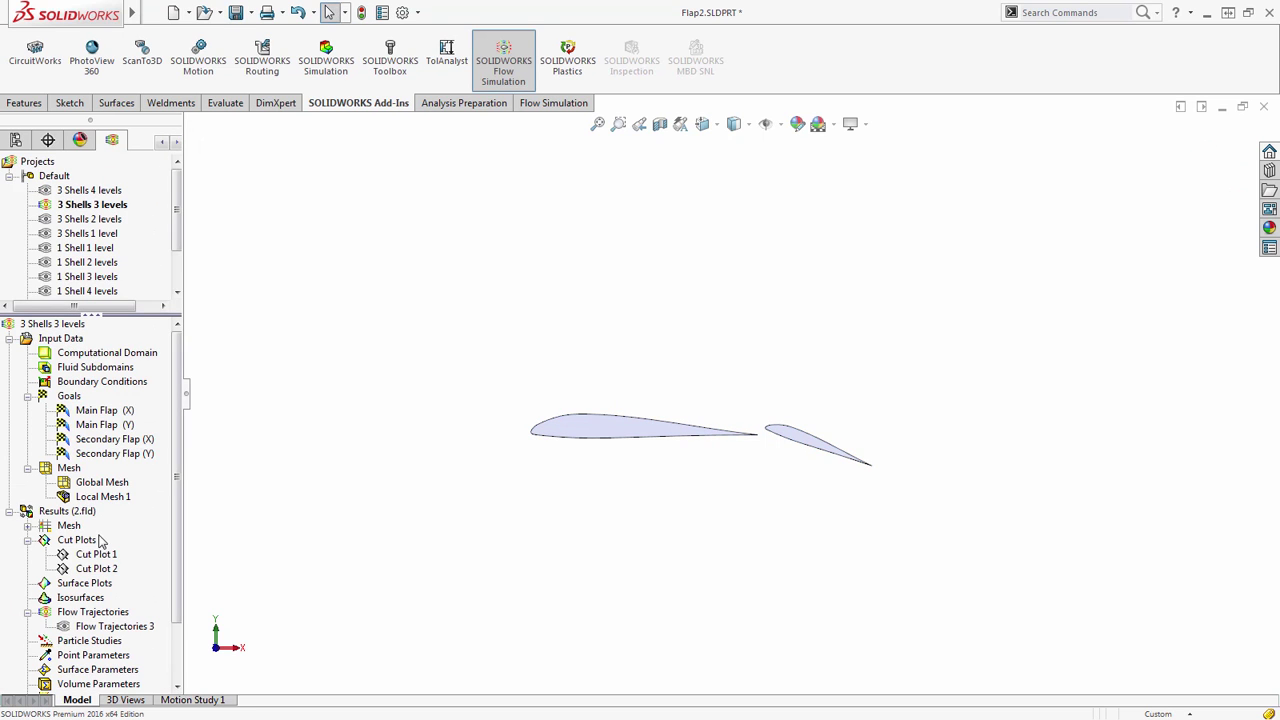
- Show Cut Plot 1 and examine the pressure contours and refined mesh cells around the main and secondary flaps
right_click(88, 556)
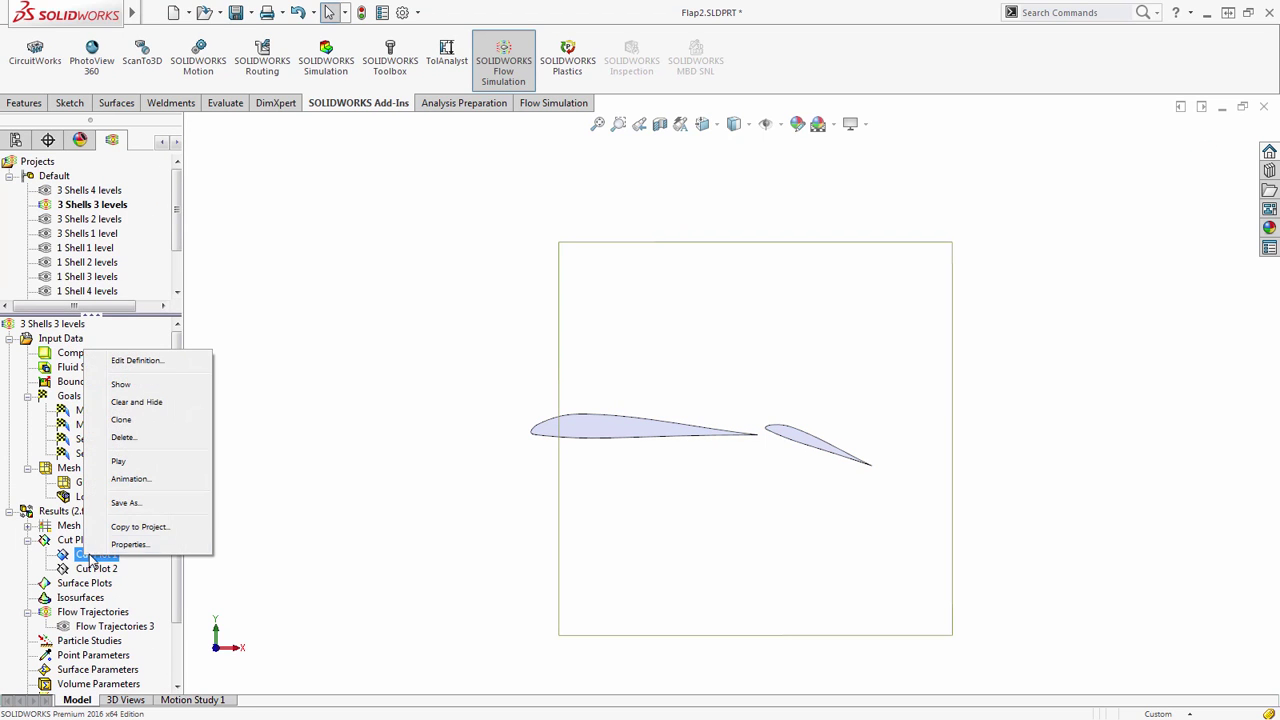
left_click(120, 385)
left_click(352, 443)
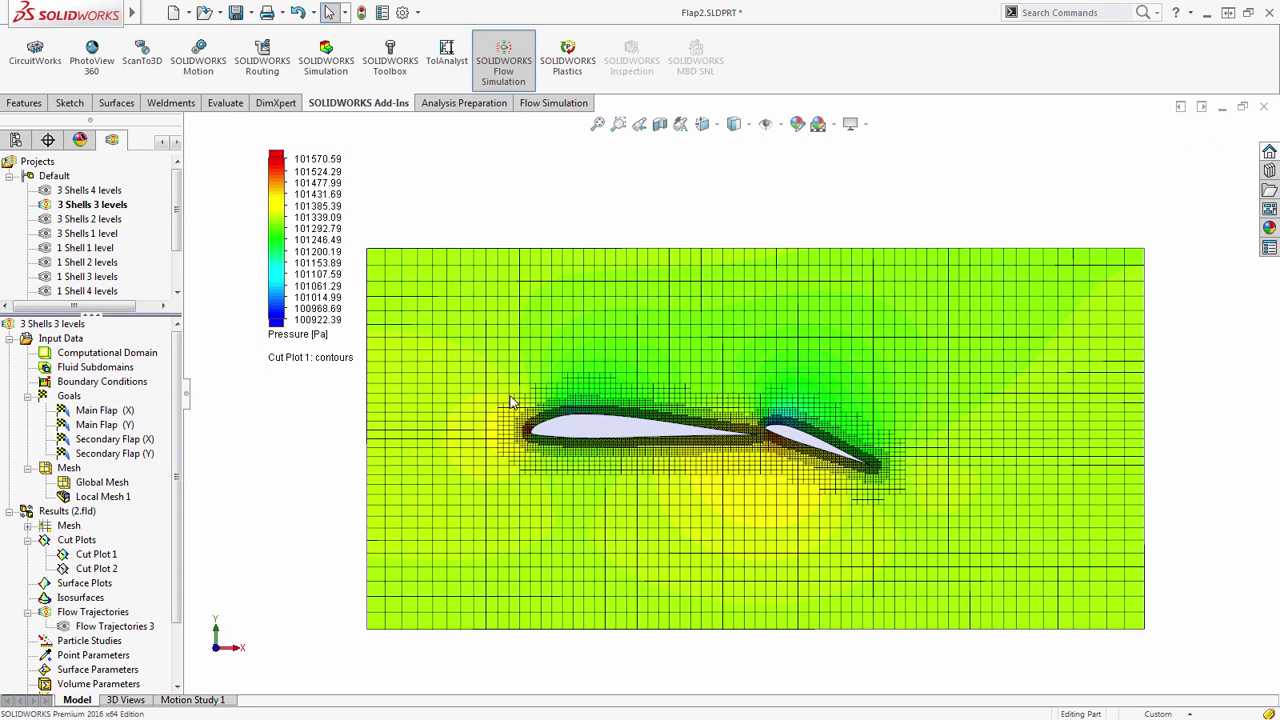
scroll(497, 400, "down", 6)
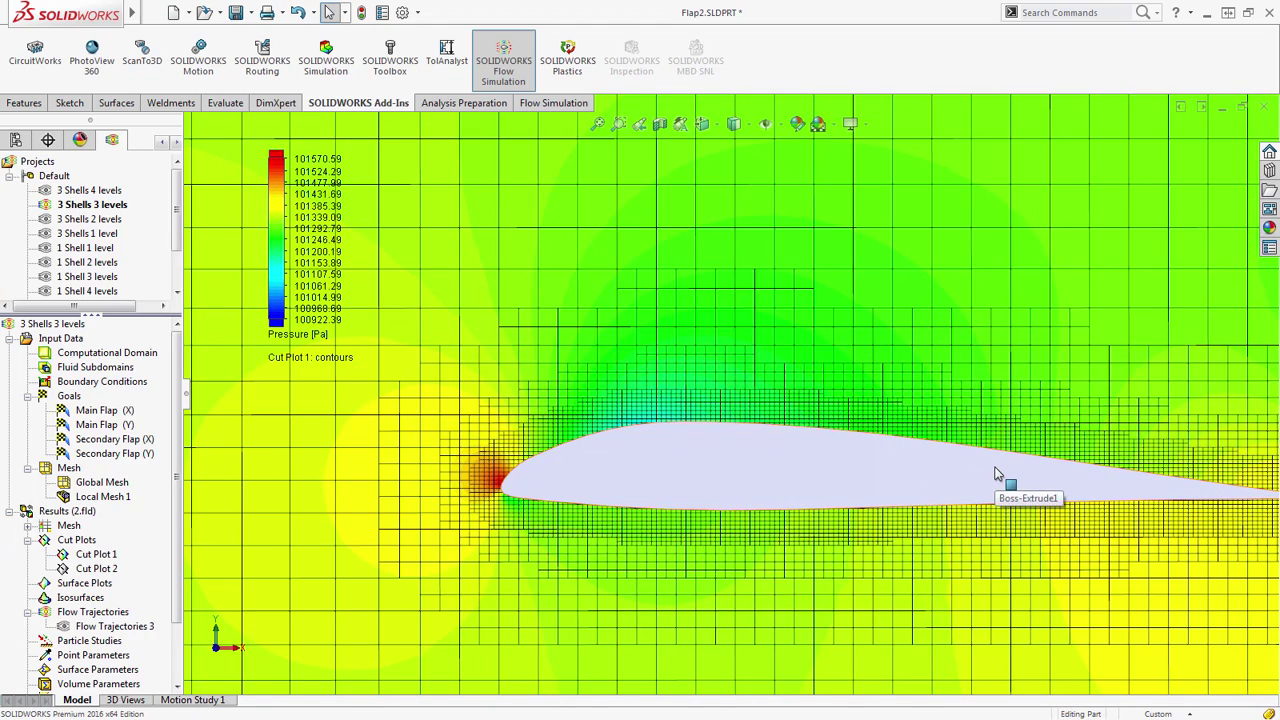
scroll(880, 495, "up", 3)
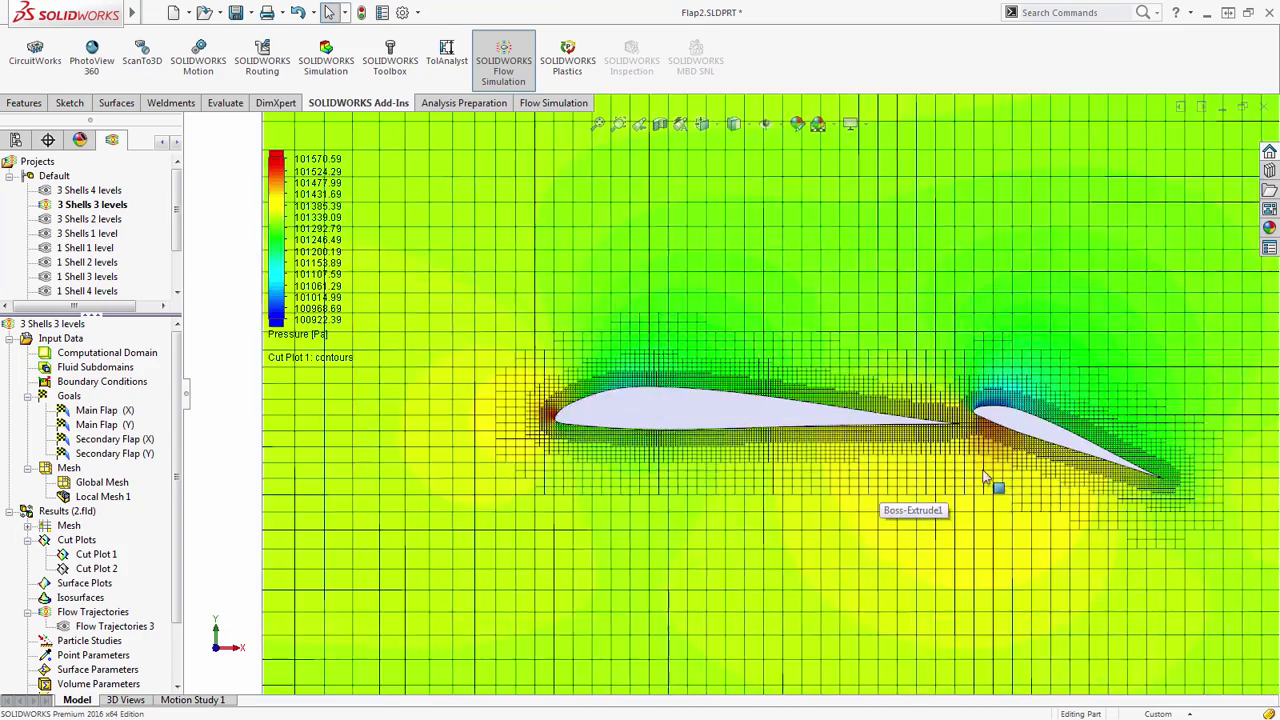
scroll(983, 481, "down", 5)
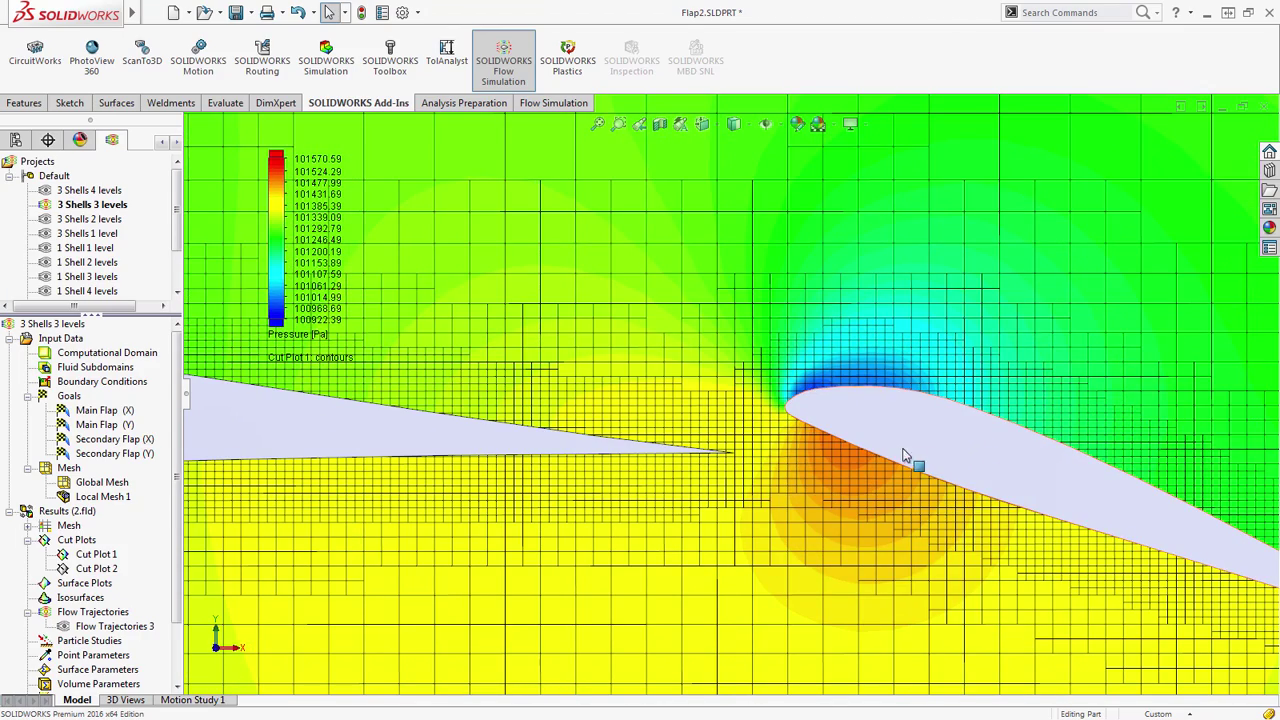
- Hide Cut Plot 1, show Cut Plot 2, and inspect the velocity contours and streamlines around both flaps and the wake
right_click(76, 556)
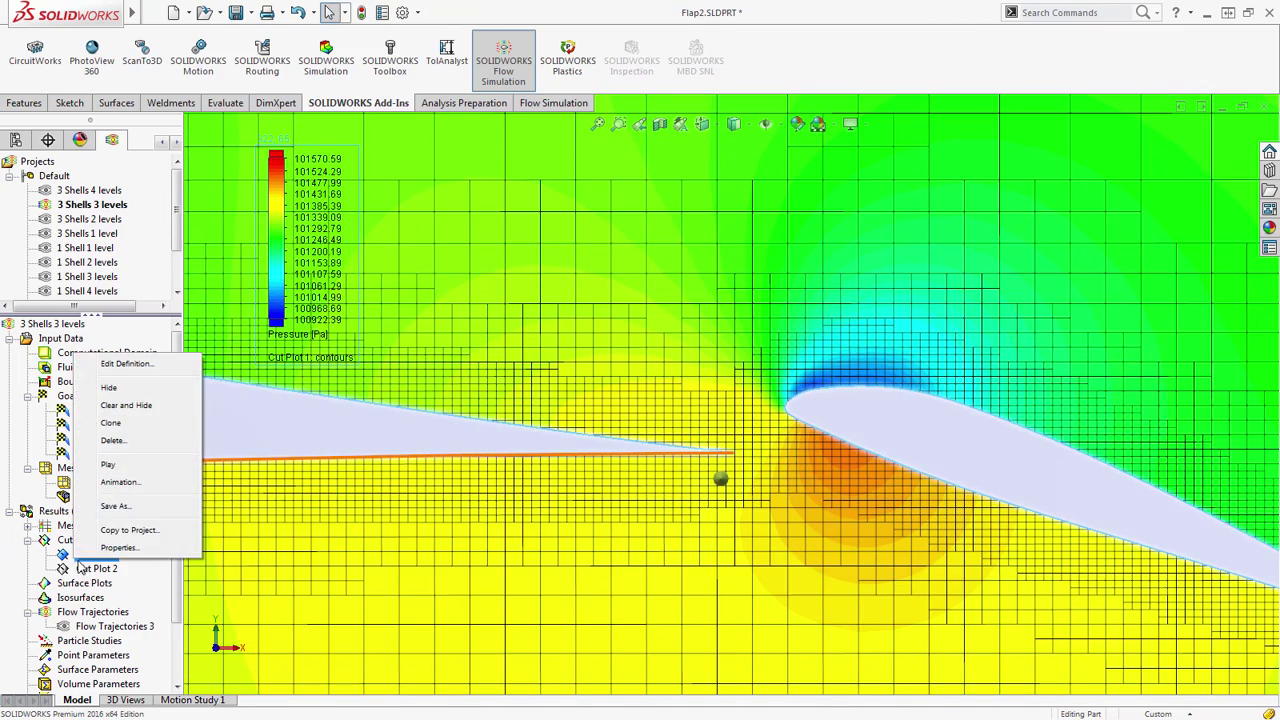
left_click(100, 388)
right_click(87, 568)
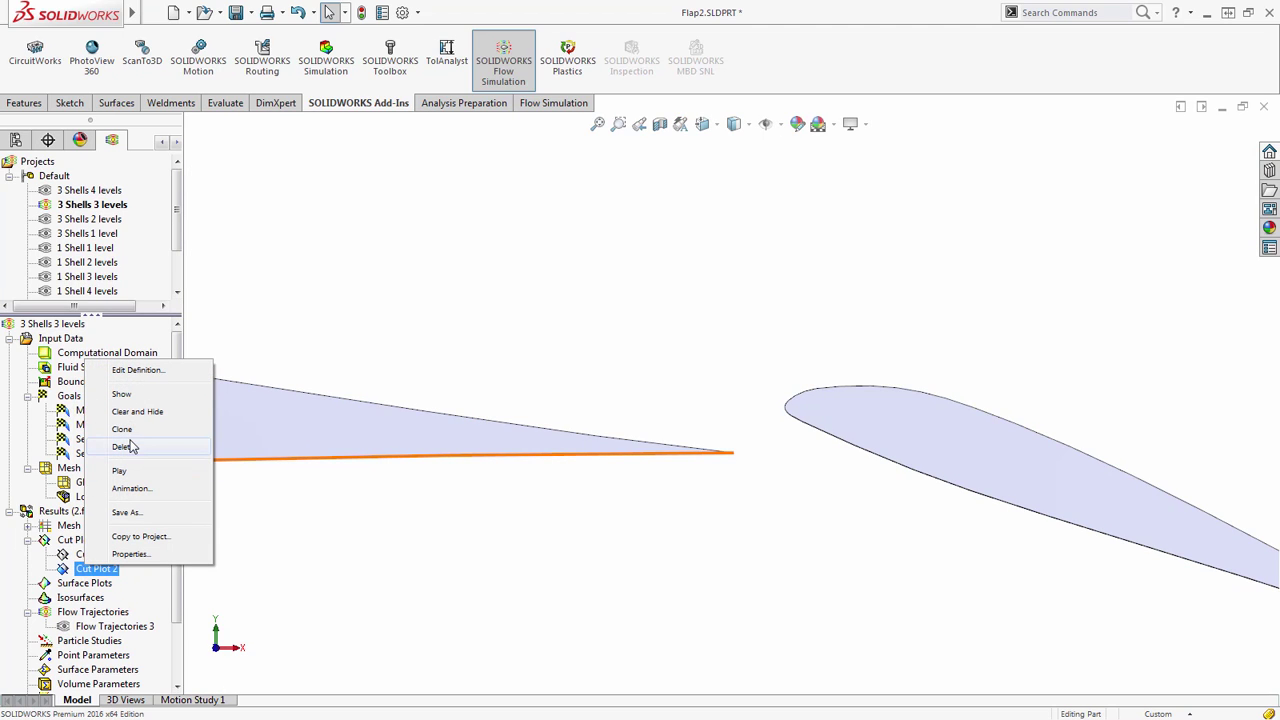
left_click(124, 395)
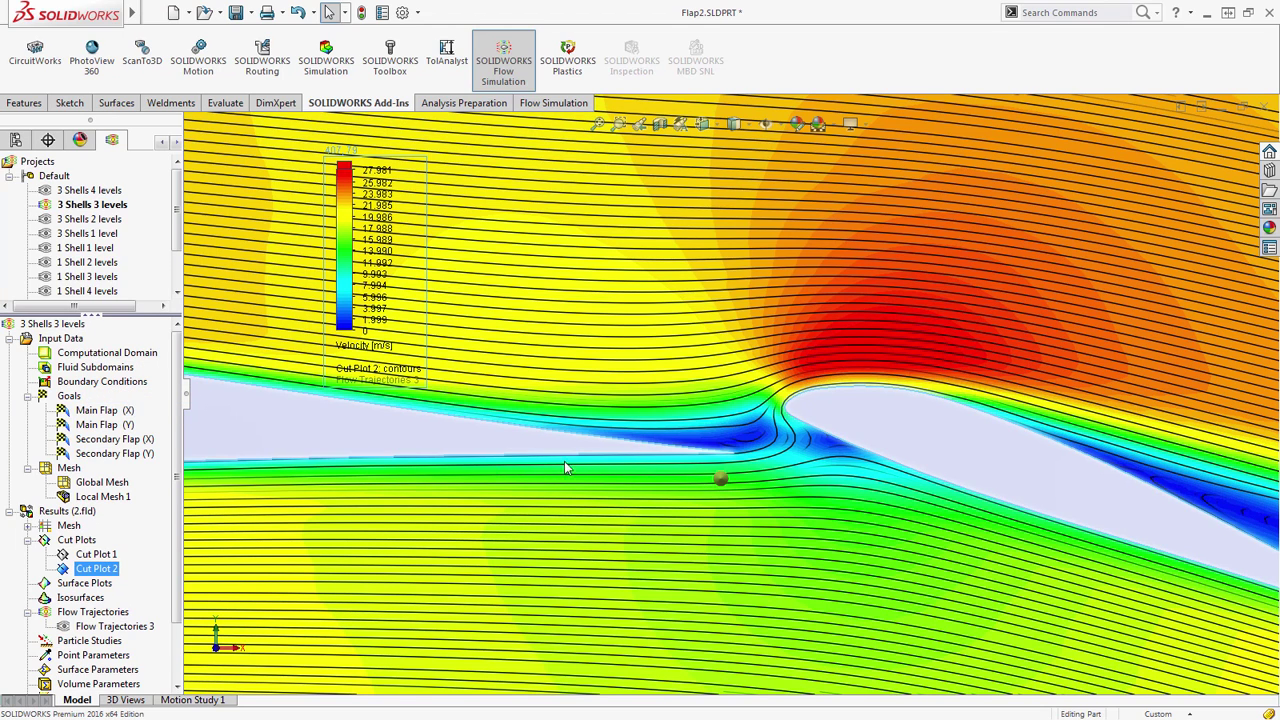
scroll(801, 528, "up", 5)
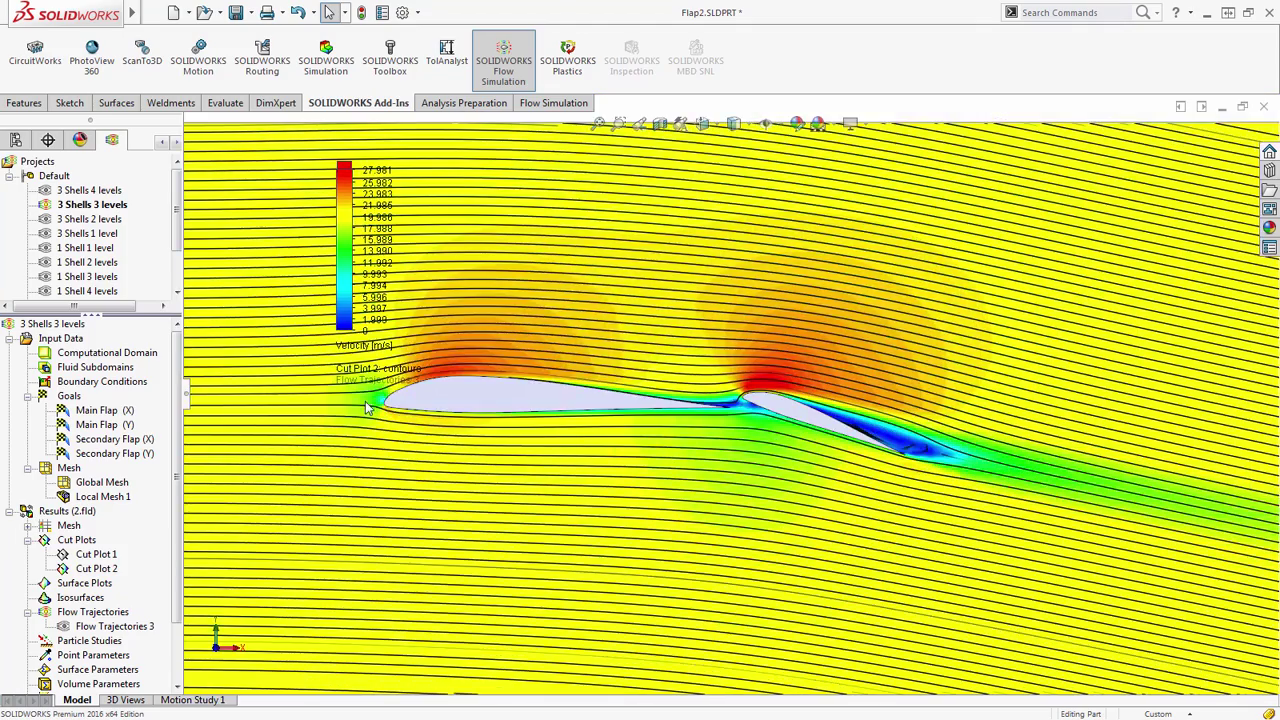
scroll(528, 398, "down", 1)
scroll(1150, 458, "down", 4)
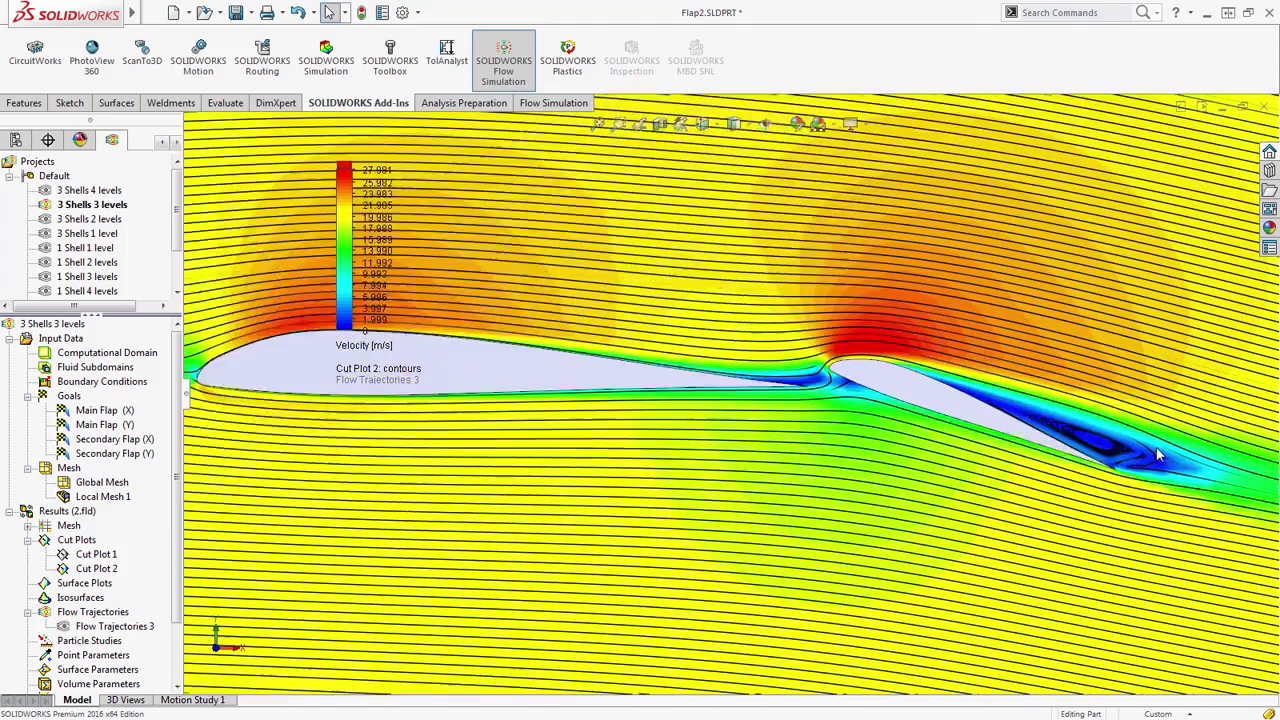
scroll(530, 358, "up", 8)
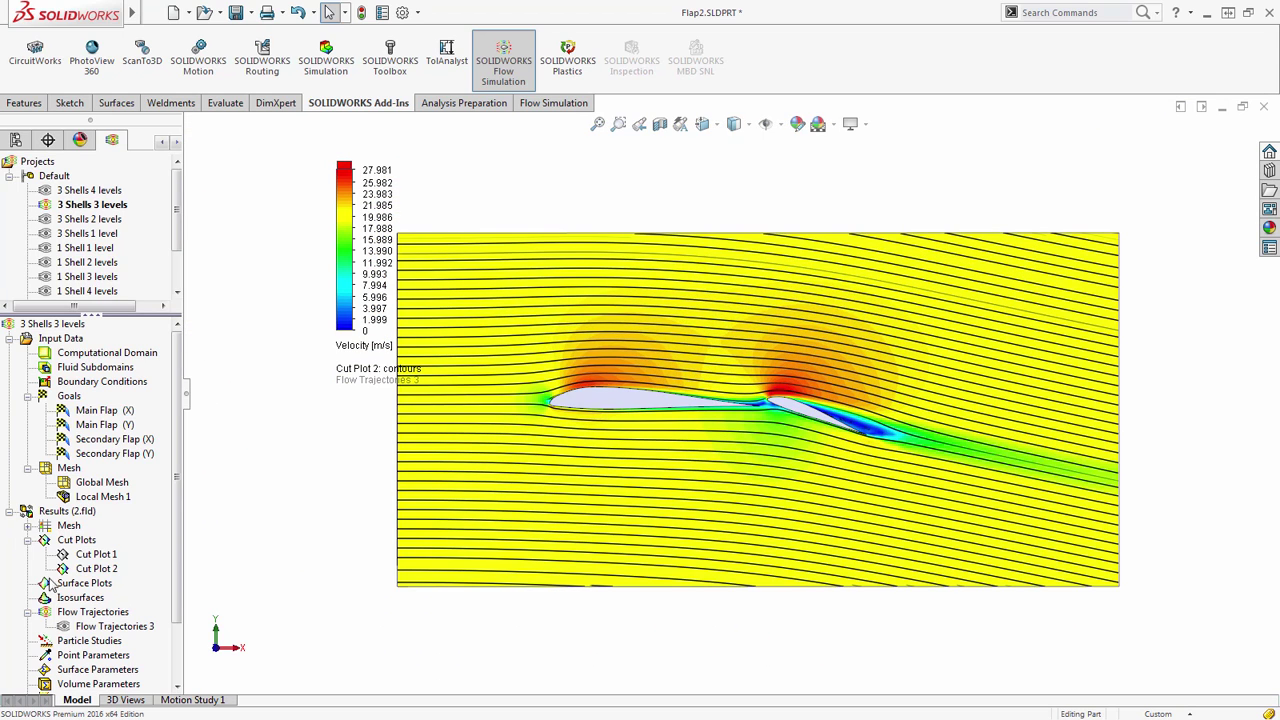
- Replace the Cut Plot 2 display with Flow Trajectories 3 and play the trajectory animation over the flaps
right_click(90, 569)
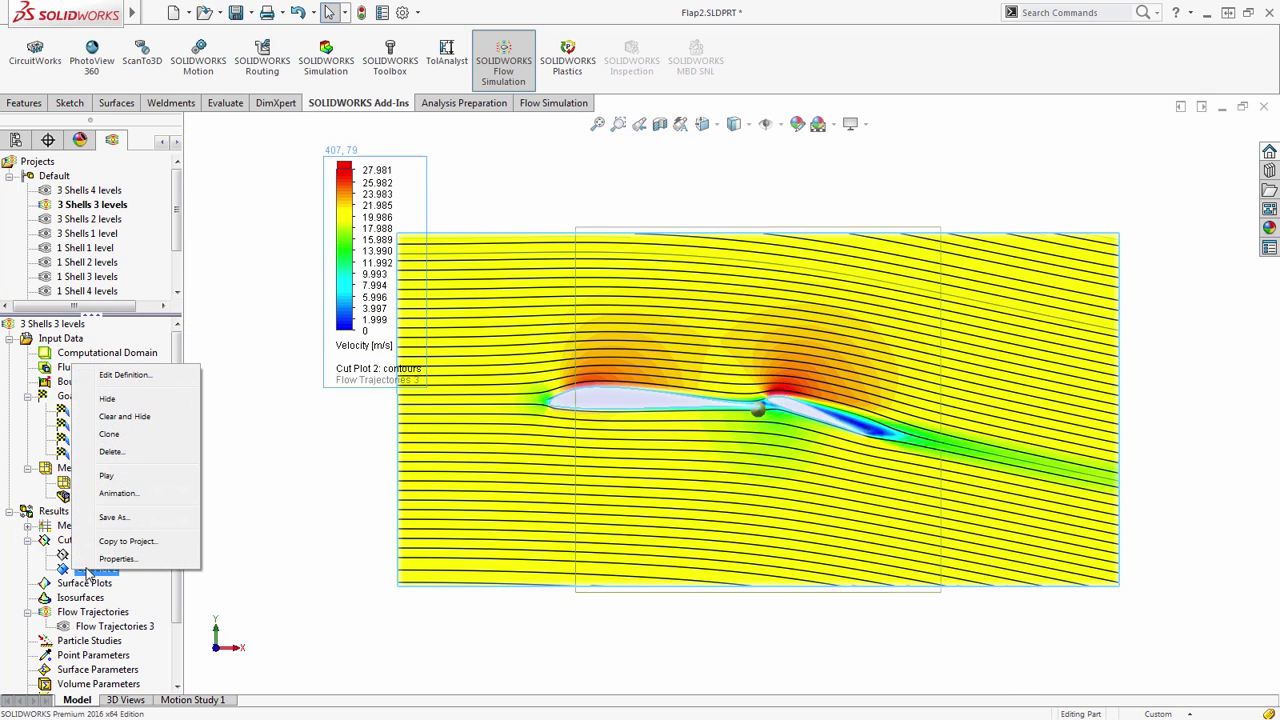
left_click(107, 399)
right_click(107, 628)
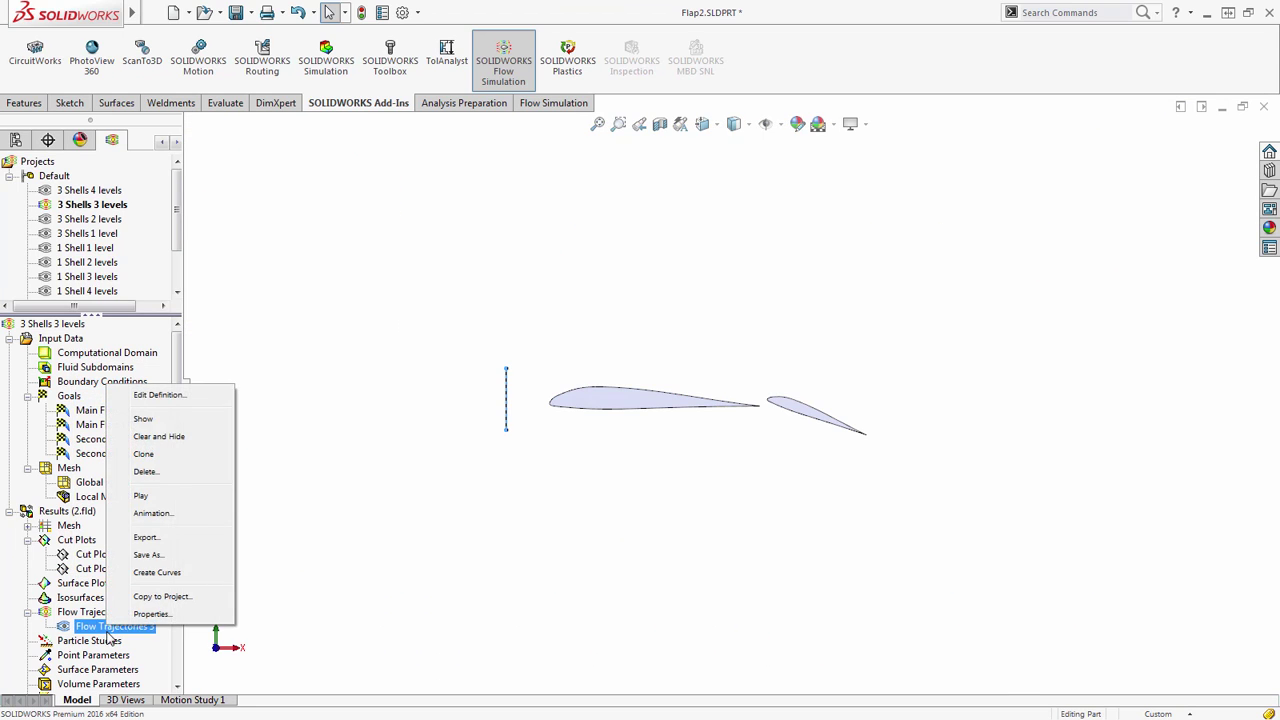
left_click(150, 419)
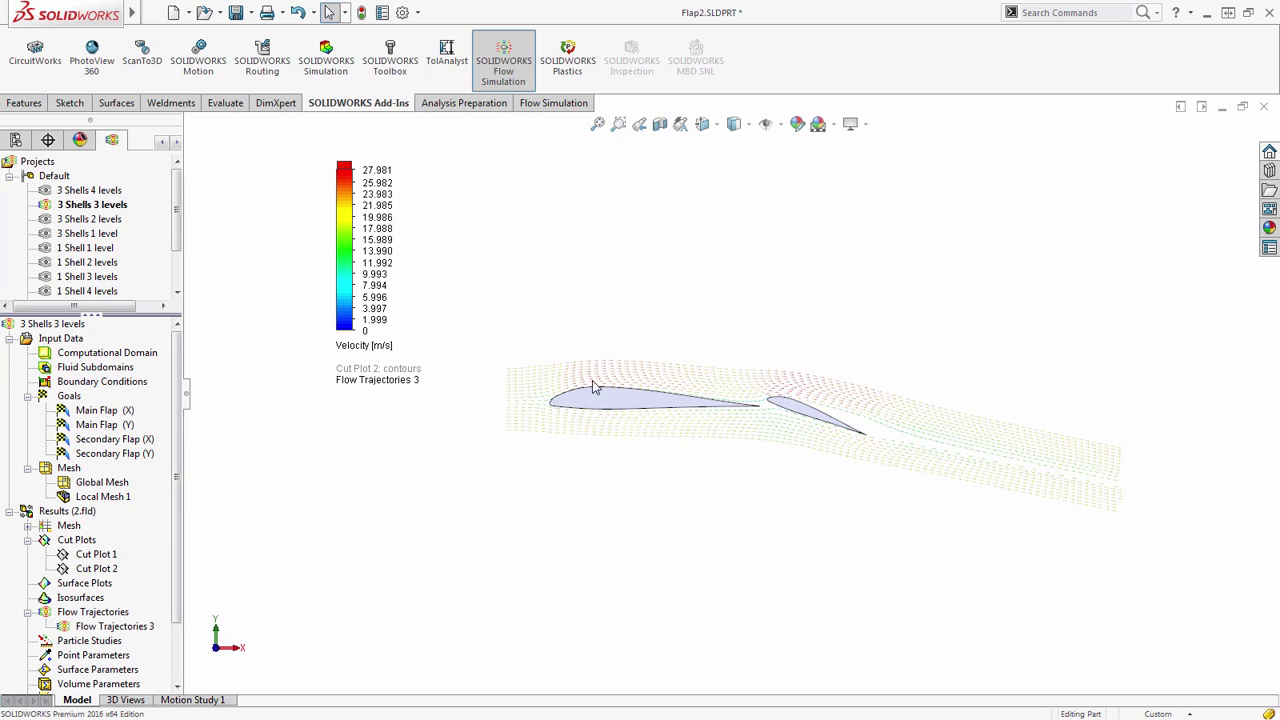
scroll(771, 374, "down", 5)
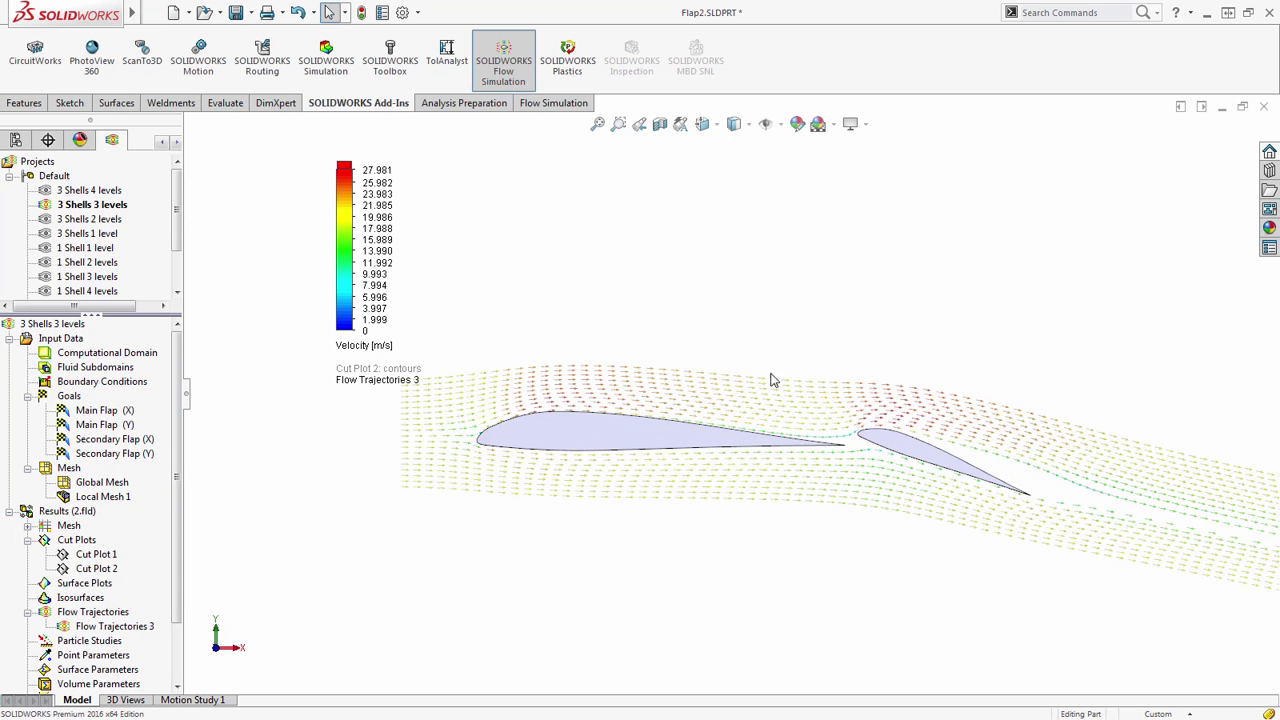
right_click(71, 632)
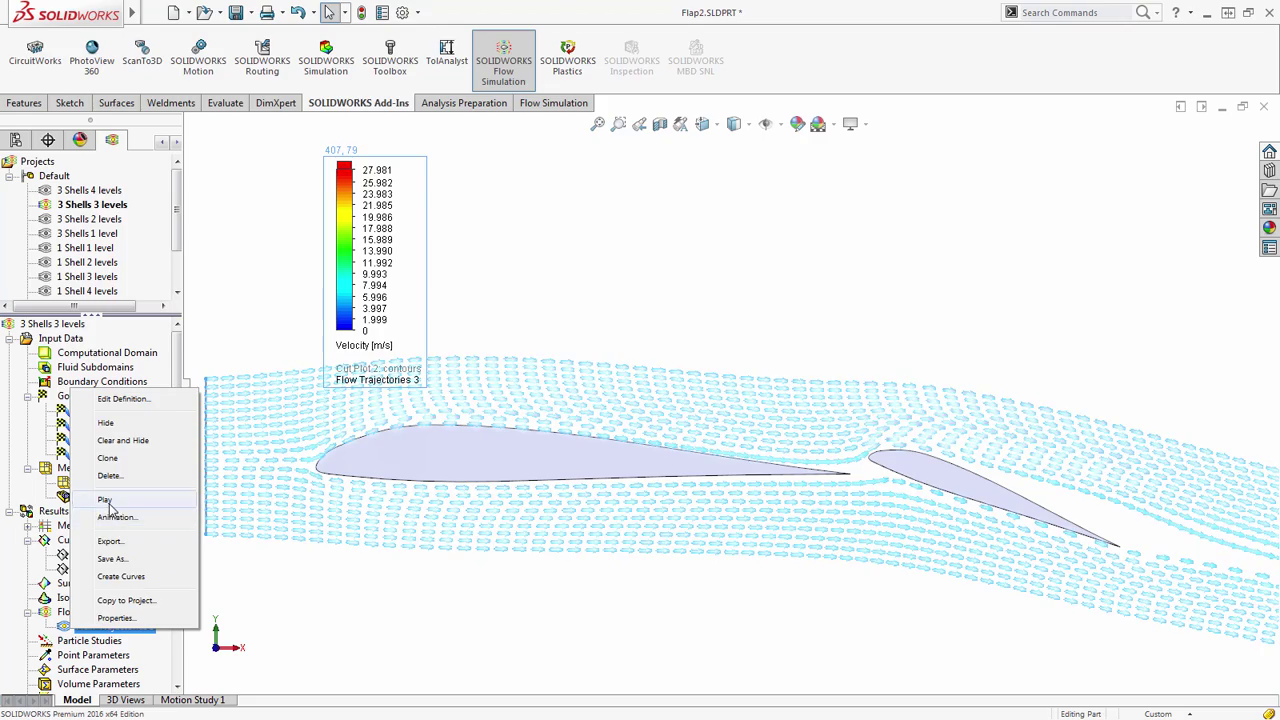
left_click(110, 506)
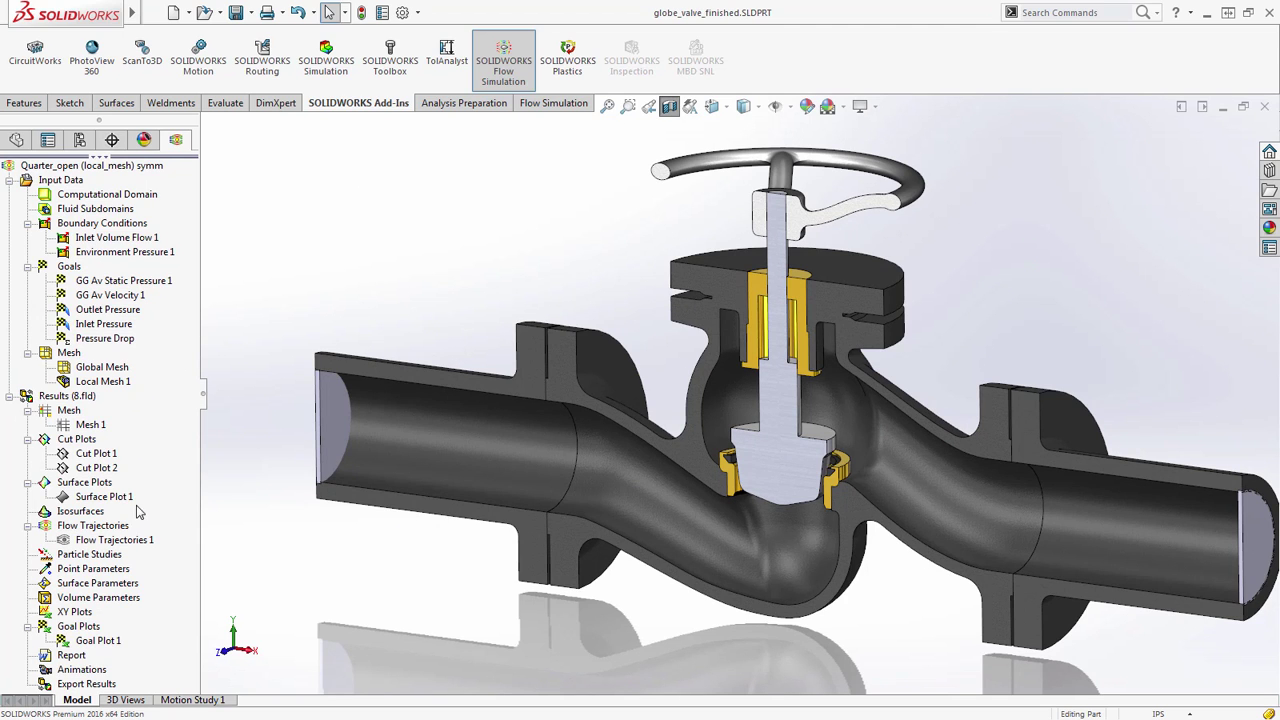
- Show Cut Plot 1 in the globe valve results and highlight the computational domain to examine its symmetric extent
right_click(96, 456)
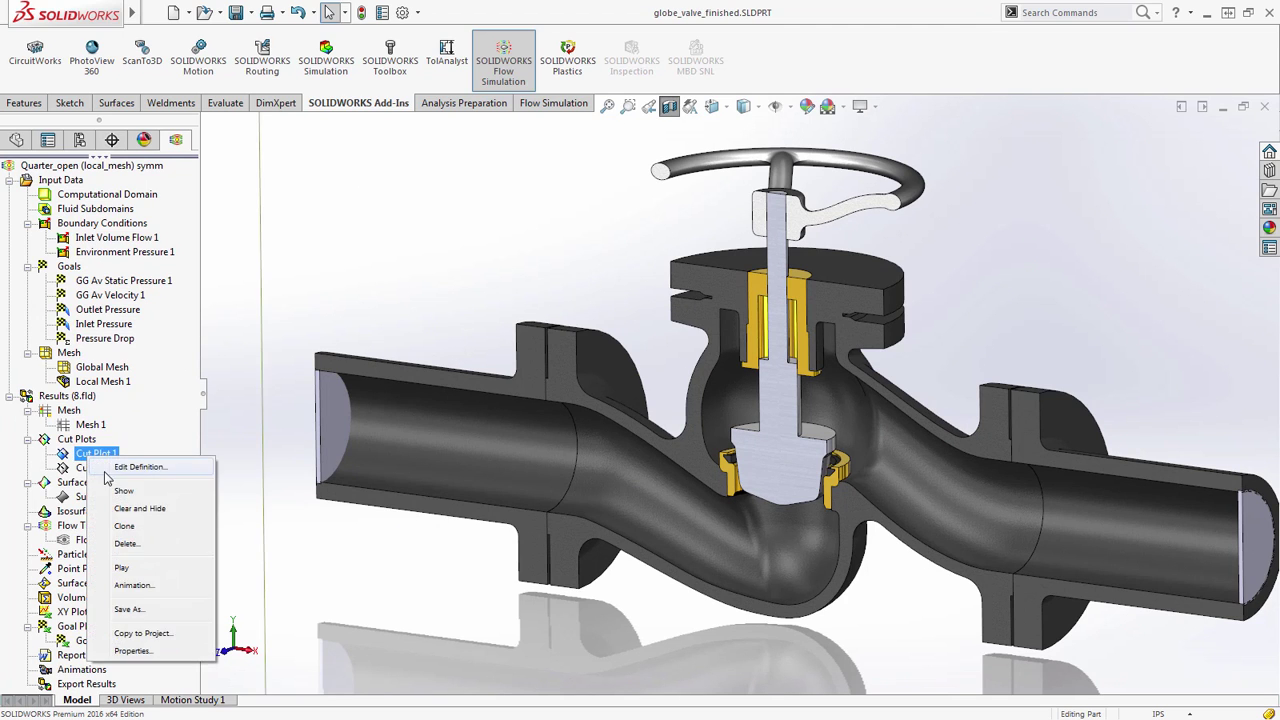
left_click(123, 490)
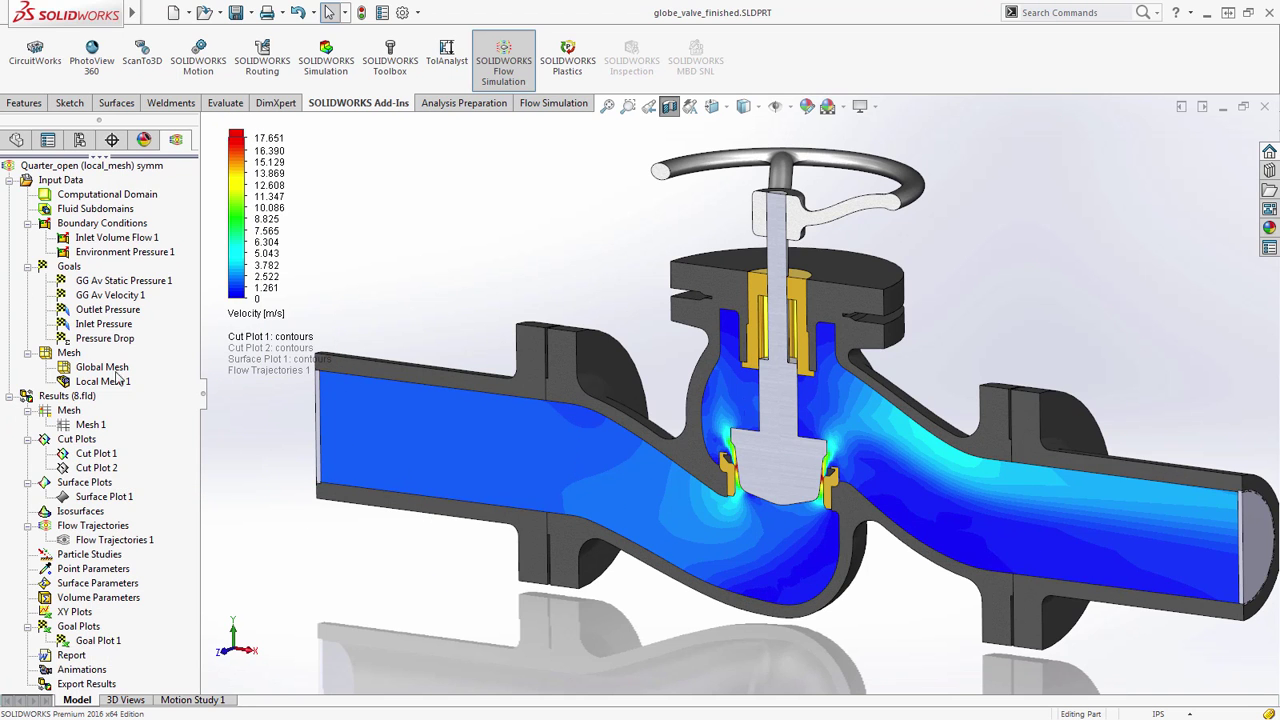
left_click(110, 199)
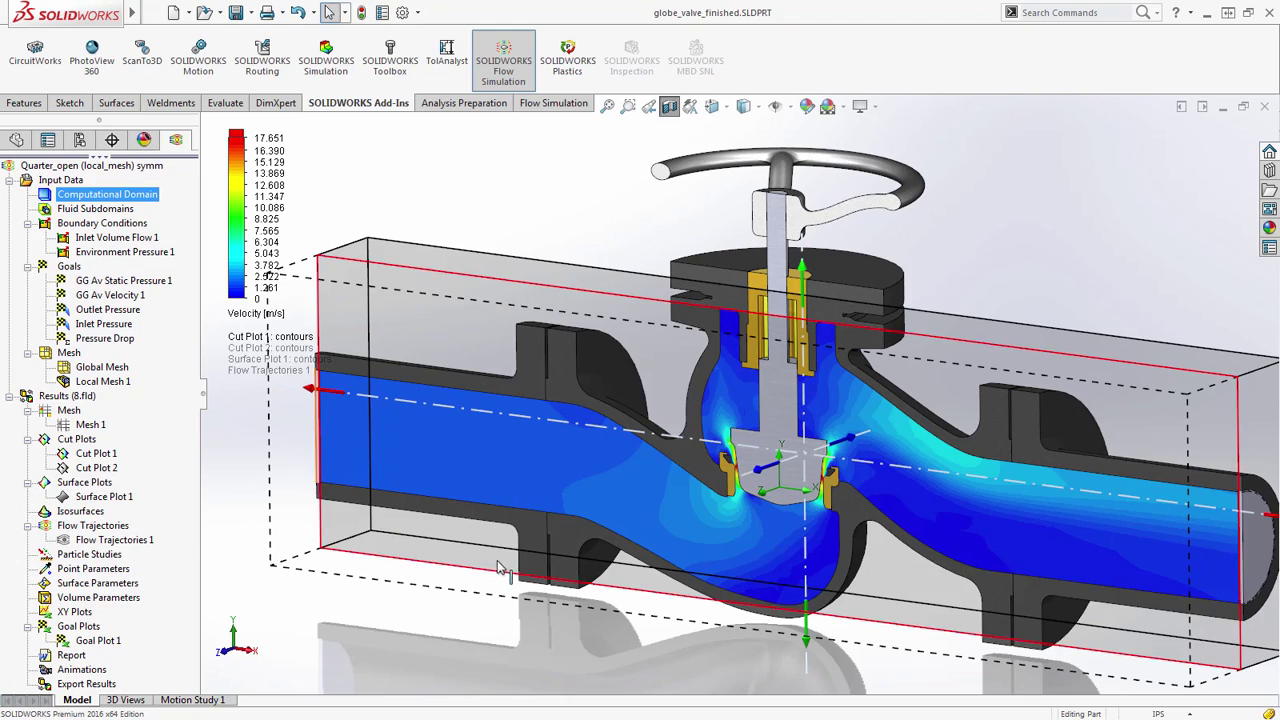
mouse_move(402, 632)
middle_mouse_down()
mouse_move(320, 618)
mouse_move(396, 645)
middle_mouse_up()
- Hide Cut Plot 1 and show Cut Plot 2 across the valve's horizontal plane
right_click(96, 453)
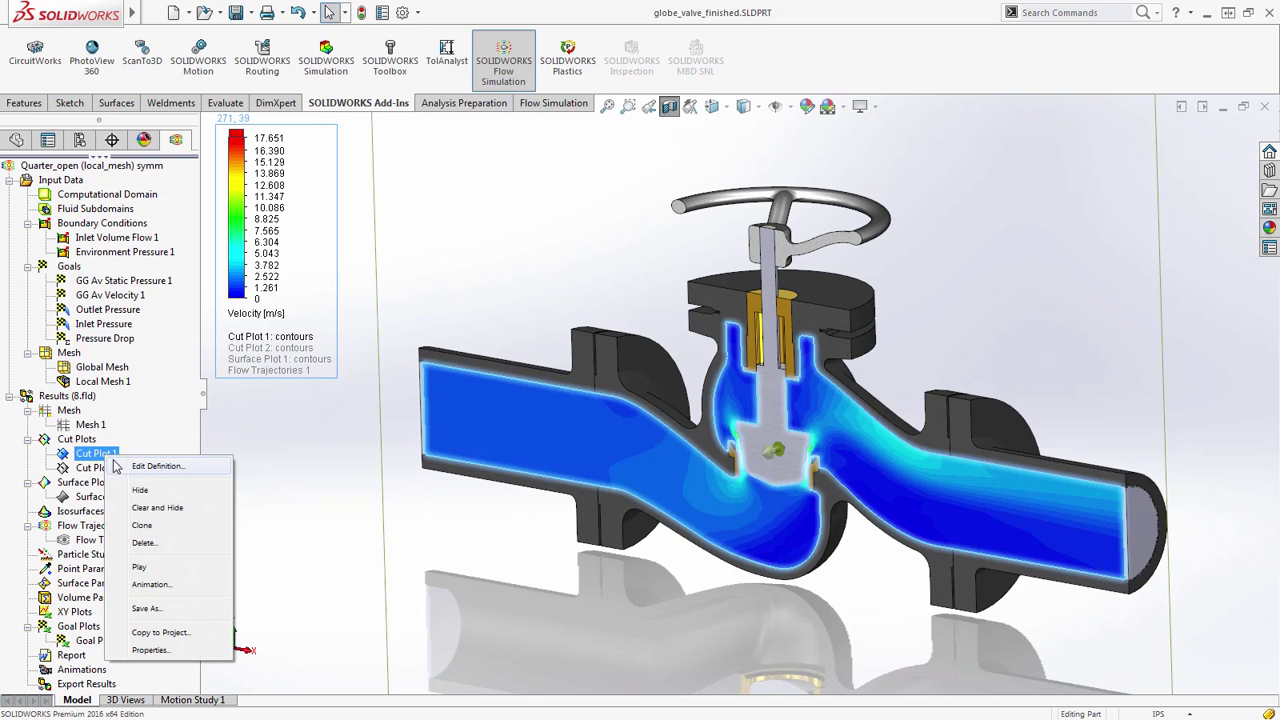
left_click(140, 488)
right_click(106, 468)
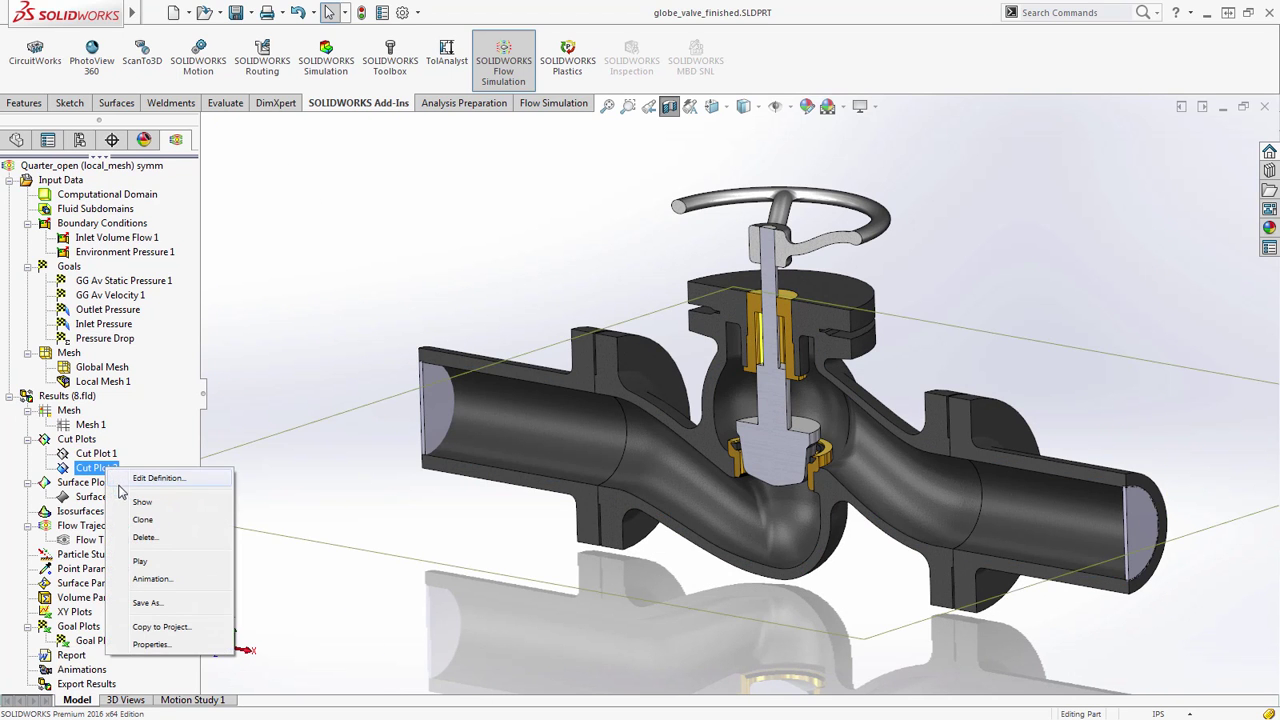
left_click(142, 501)
middle_click_drag(406, 464, 398, 482)
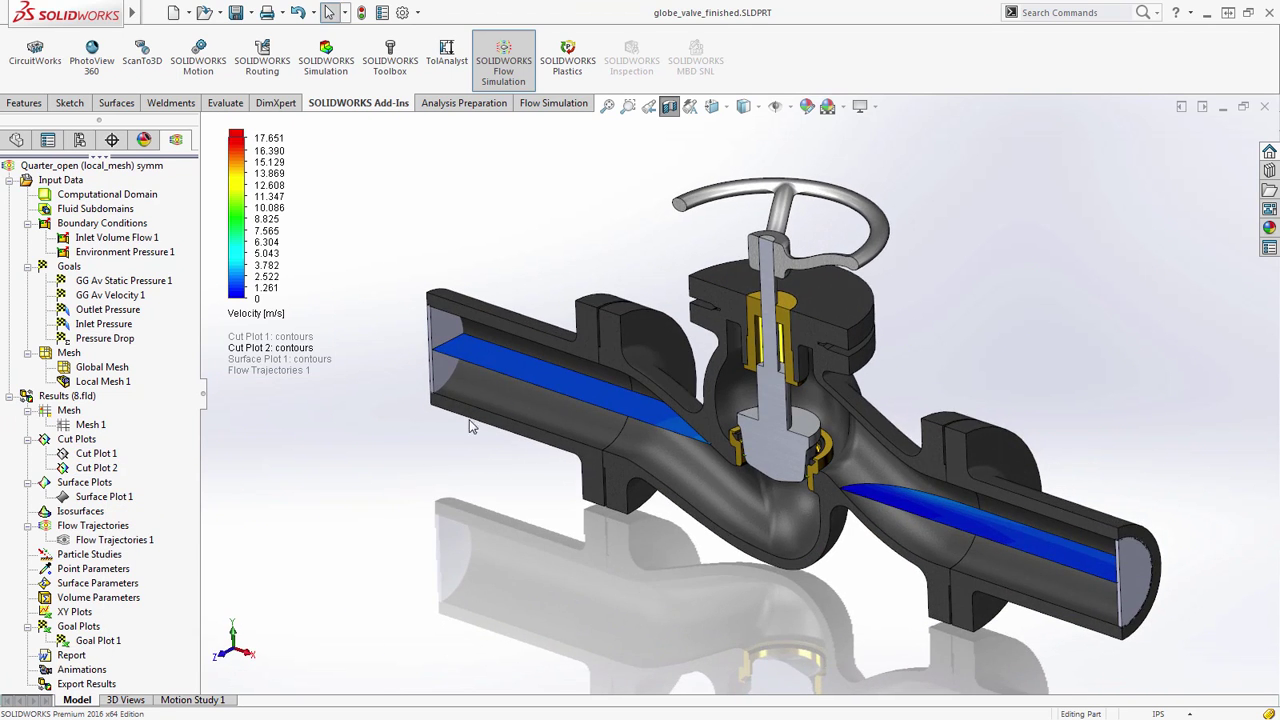
- Edit Cut Plot 2 on the Top Plane to mirror its results across the symmetry plane
scroll(450, 454, "down", 3)
right_click(118, 470)
left_click(165, 476)
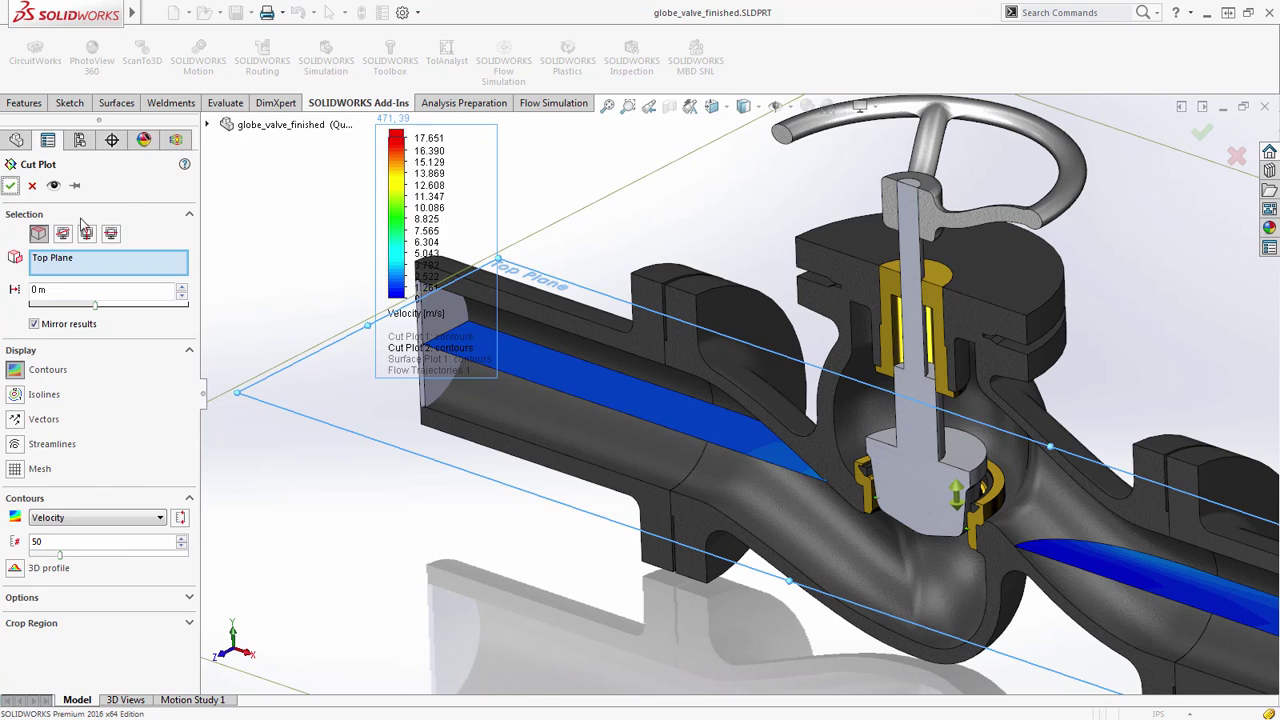
left_click(10, 185)
mouse_move(664, 596)
middle_mouse_down()
mouse_move(677, 526)
mouse_move(708, 491)
mouse_move(666, 531)
mouse_move(650, 580)
middle_mouse_up()
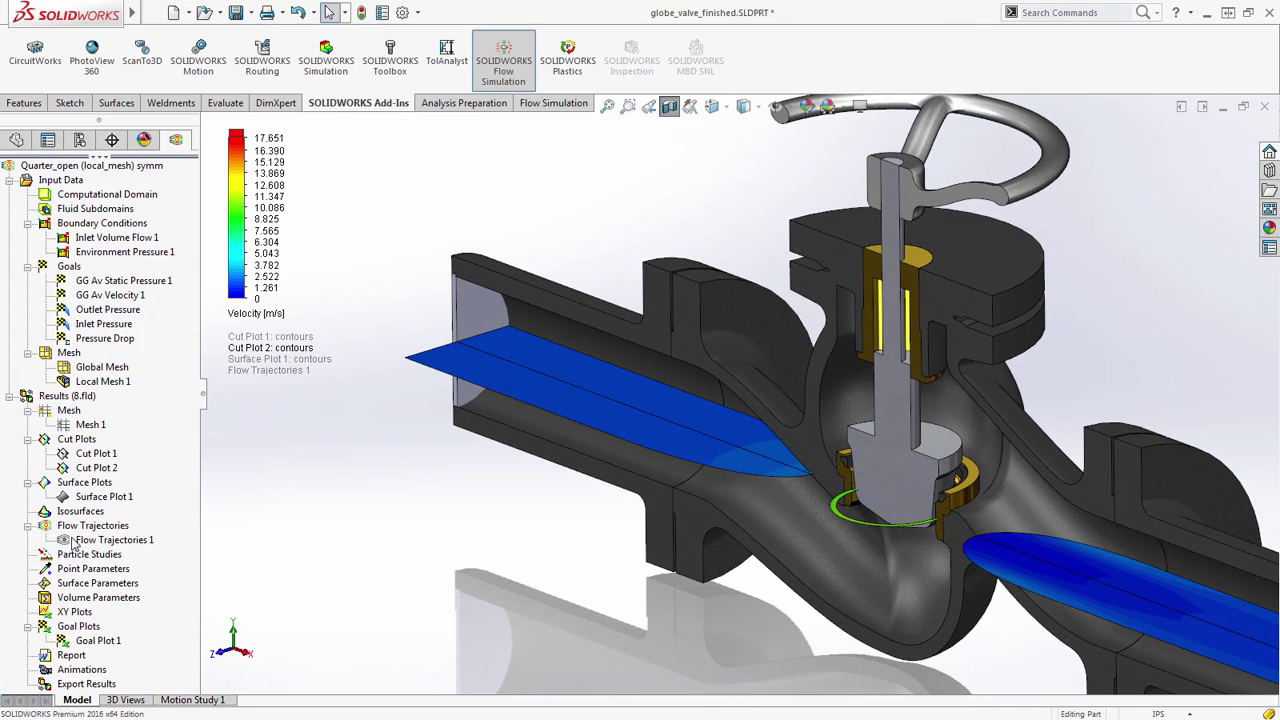
- Move the Cut Plot 2 section plane upward so that it cuts through the valve plug and seat area
left_click(90, 468)
left_click_drag(936, 482, 937, 446)
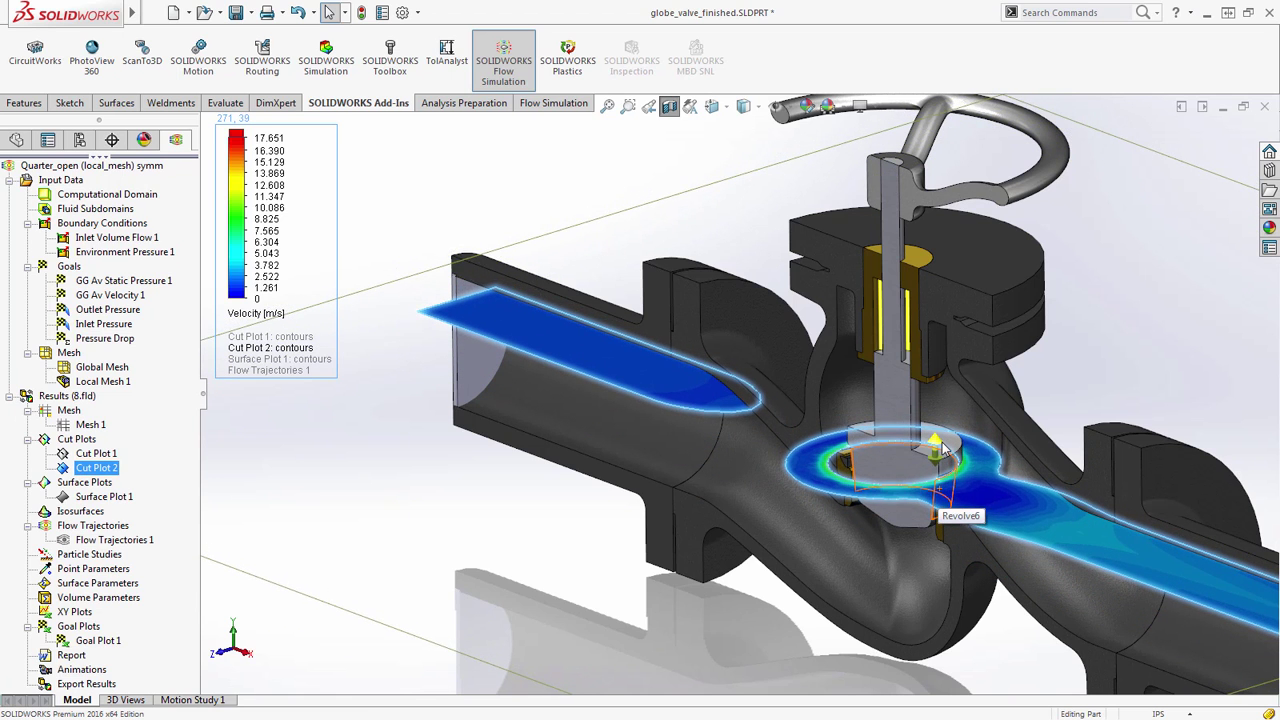
left_click(306, 604)
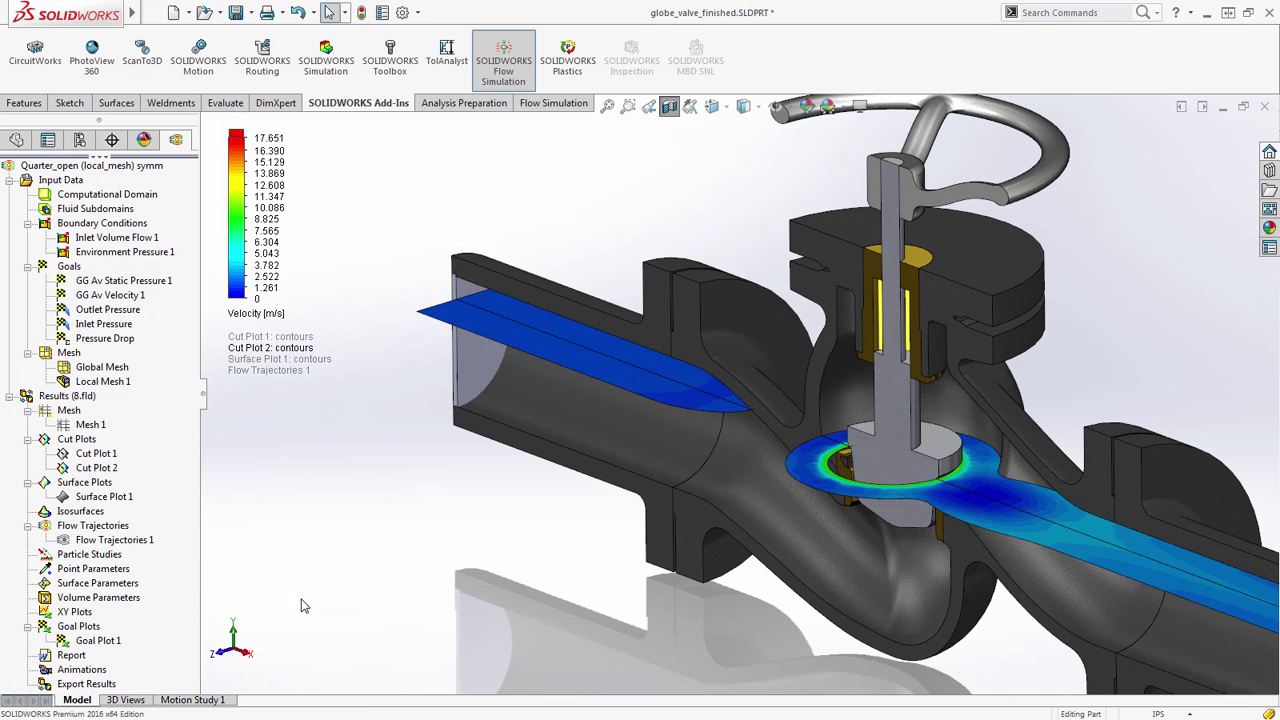
- Edit Surface Plot 1 of the globe valve to mirror its results across the symmetry plane
right_click(103, 497)
left_click(148, 506)
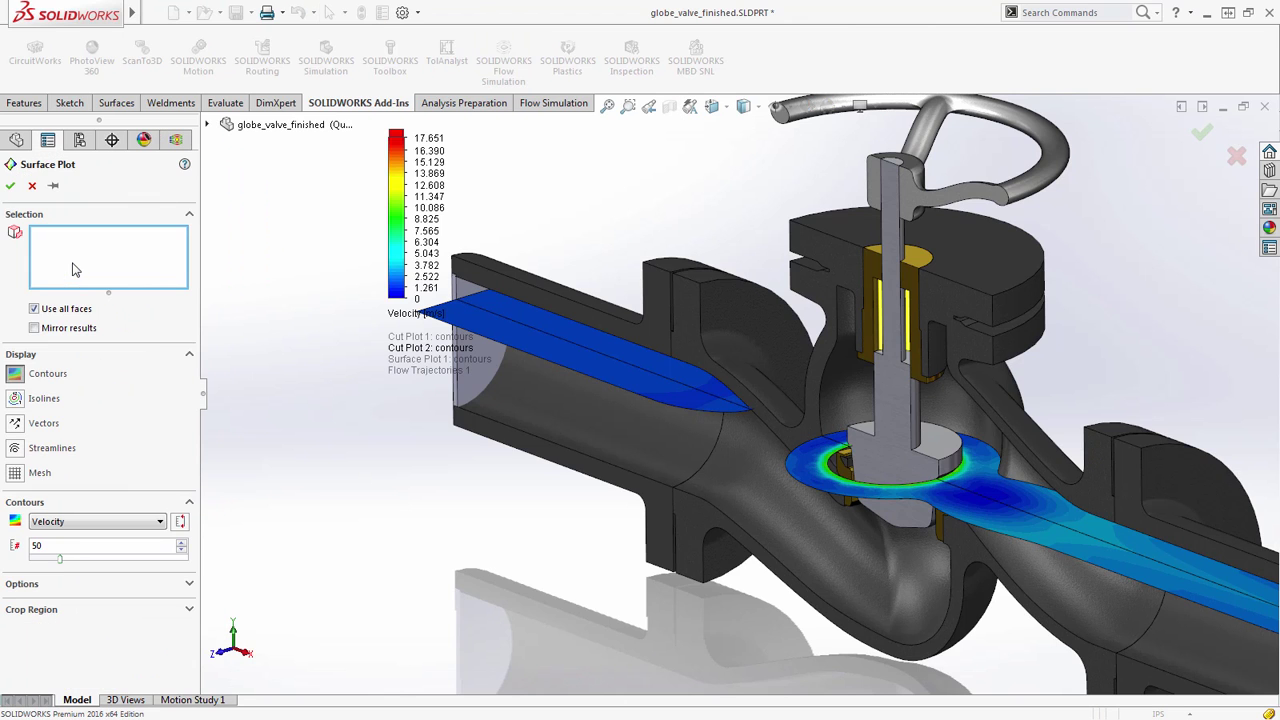
left_click(34, 329)
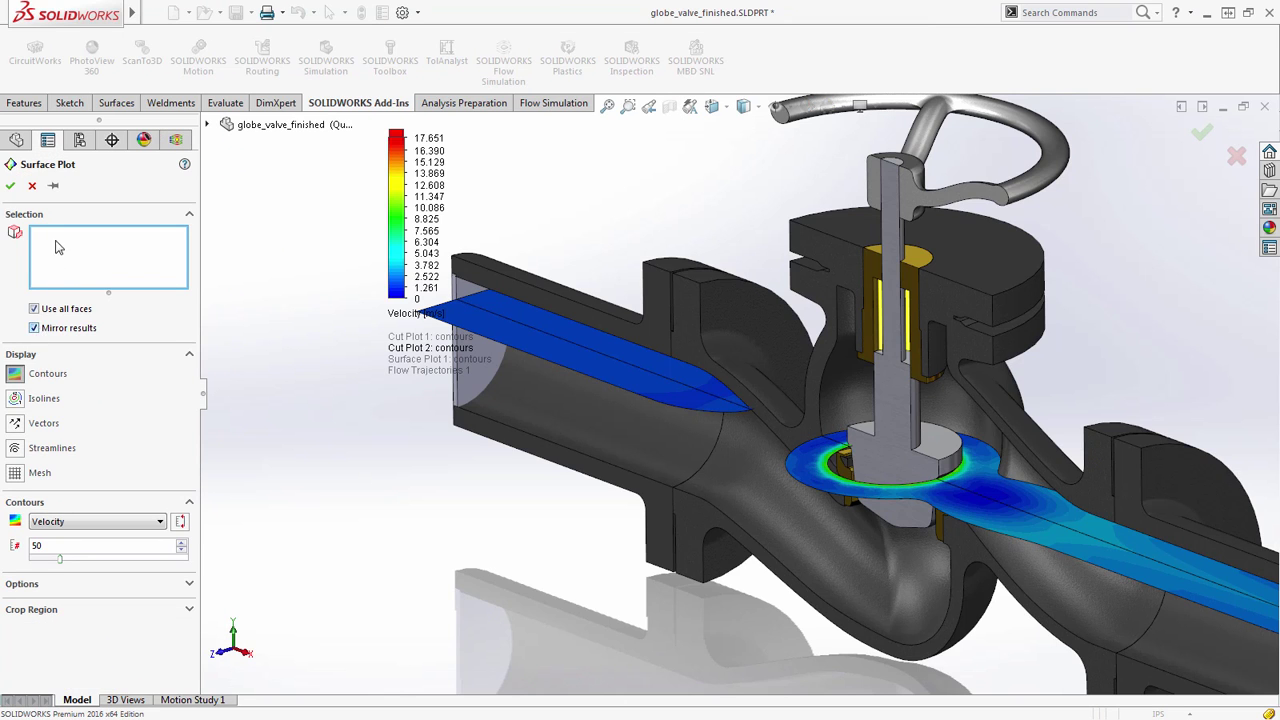
left_click(10, 186)
middle_click_drag(707, 553, 505, 558)
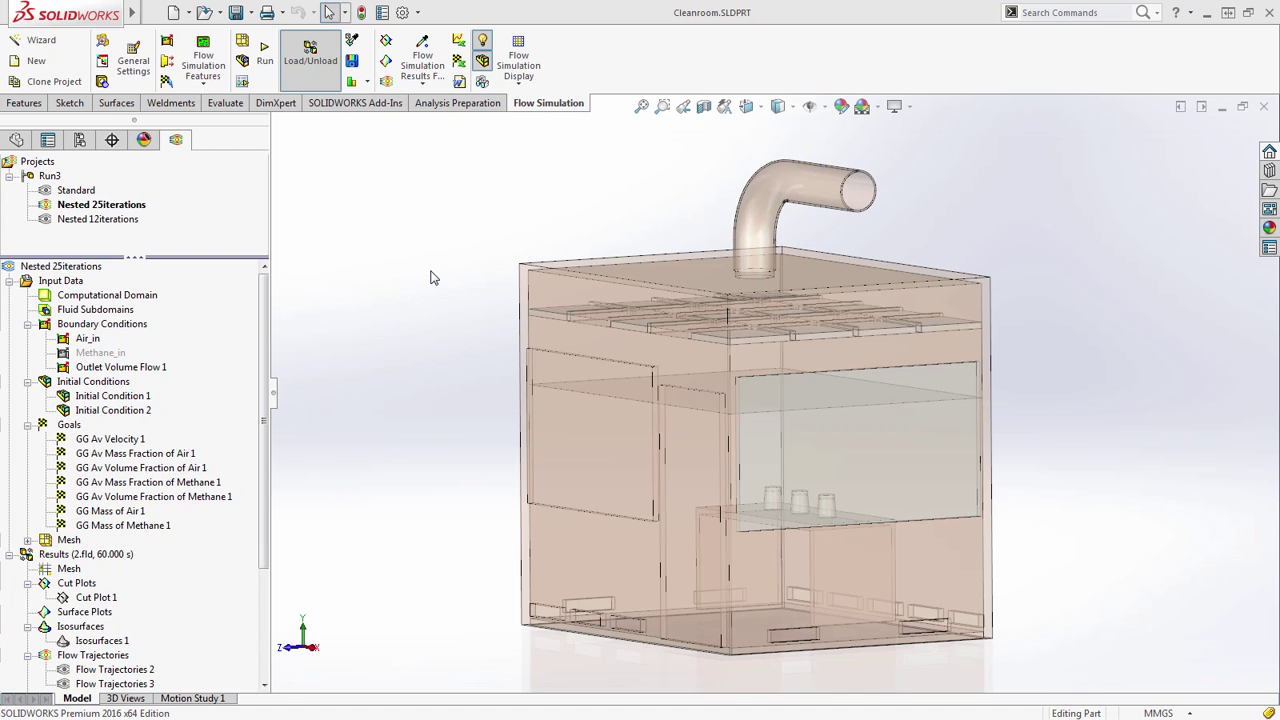
- Review the finish conditions and the nested iterations settings in the cleanroom project's calculation control options
right_click(50, 285)
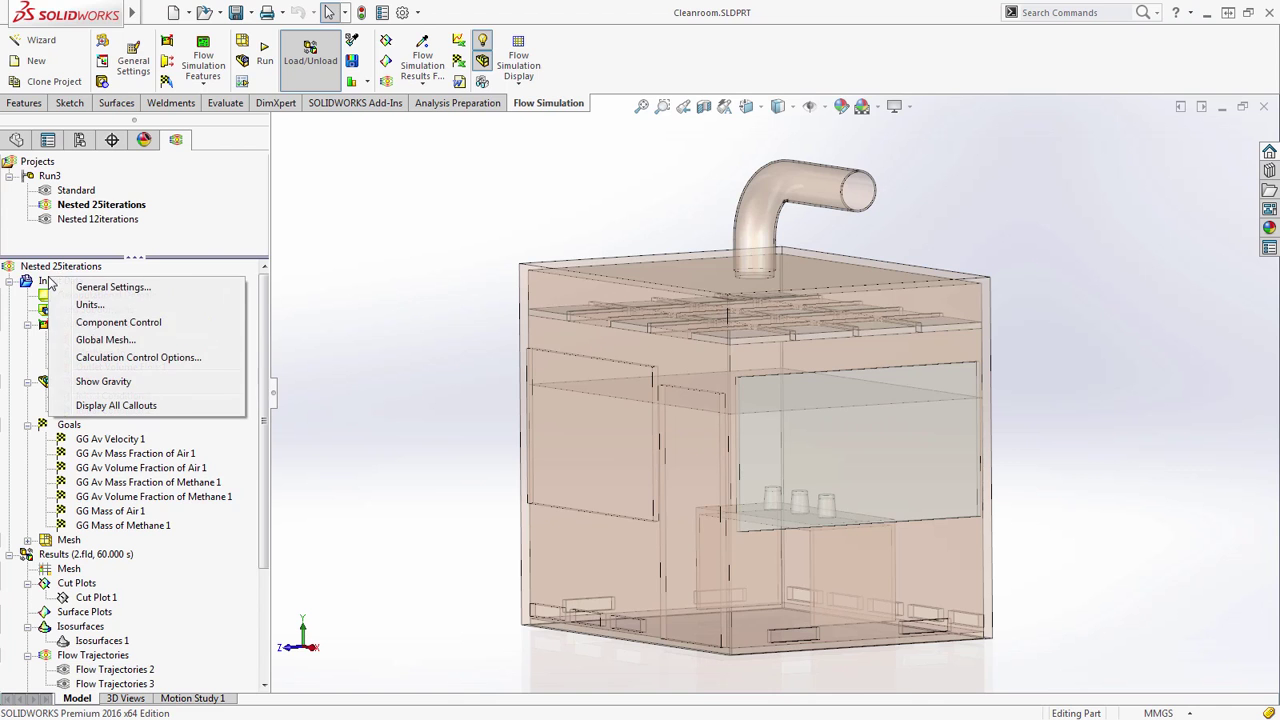
left_click(98, 357)
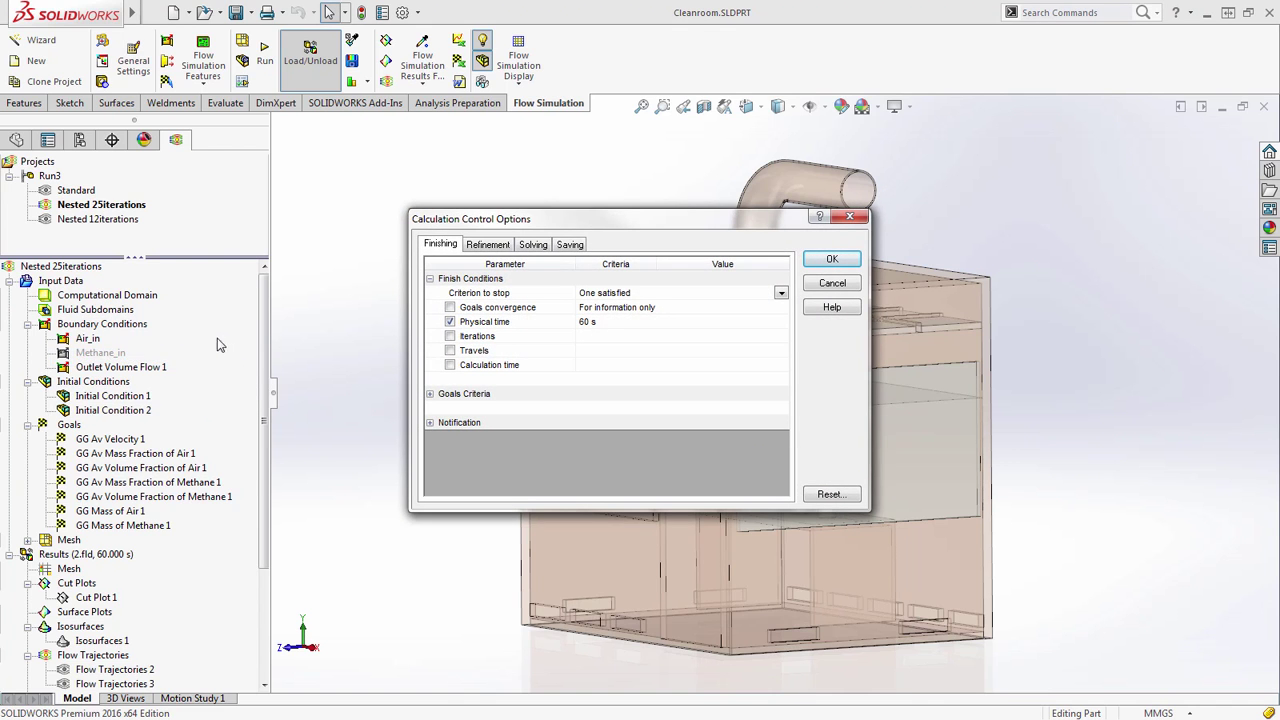
left_click(533, 245)
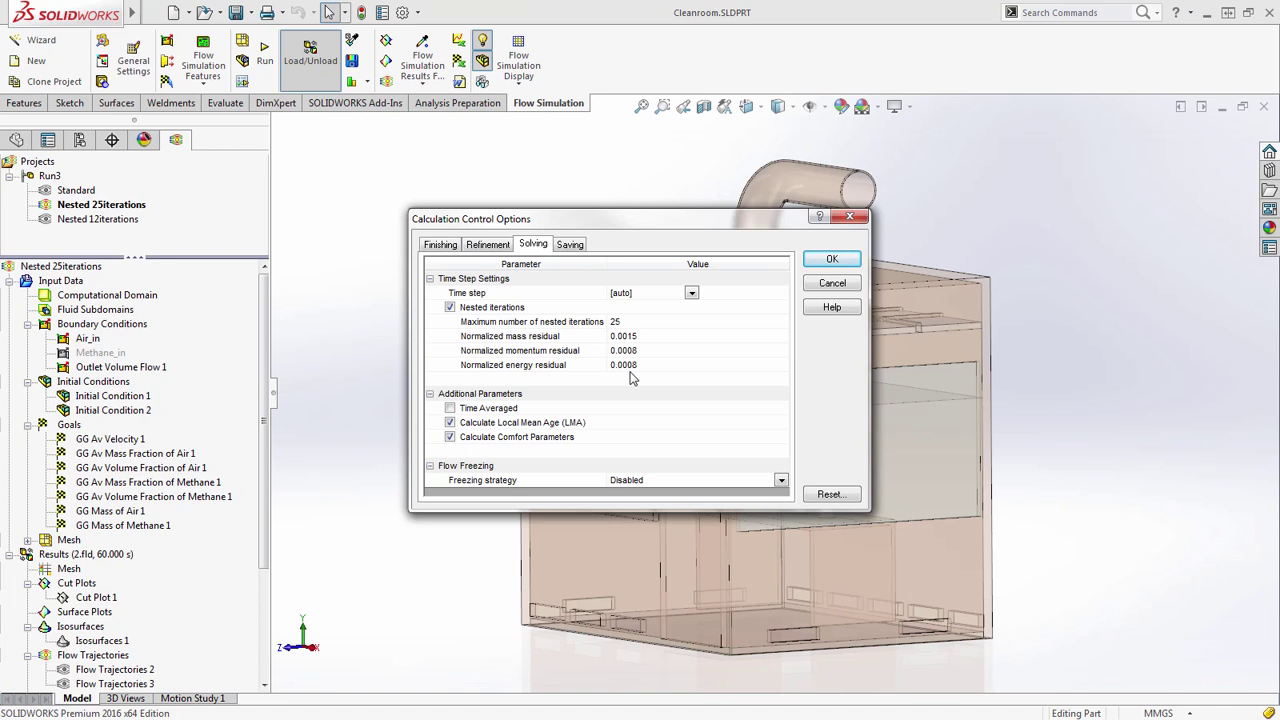
left_click(831, 260)
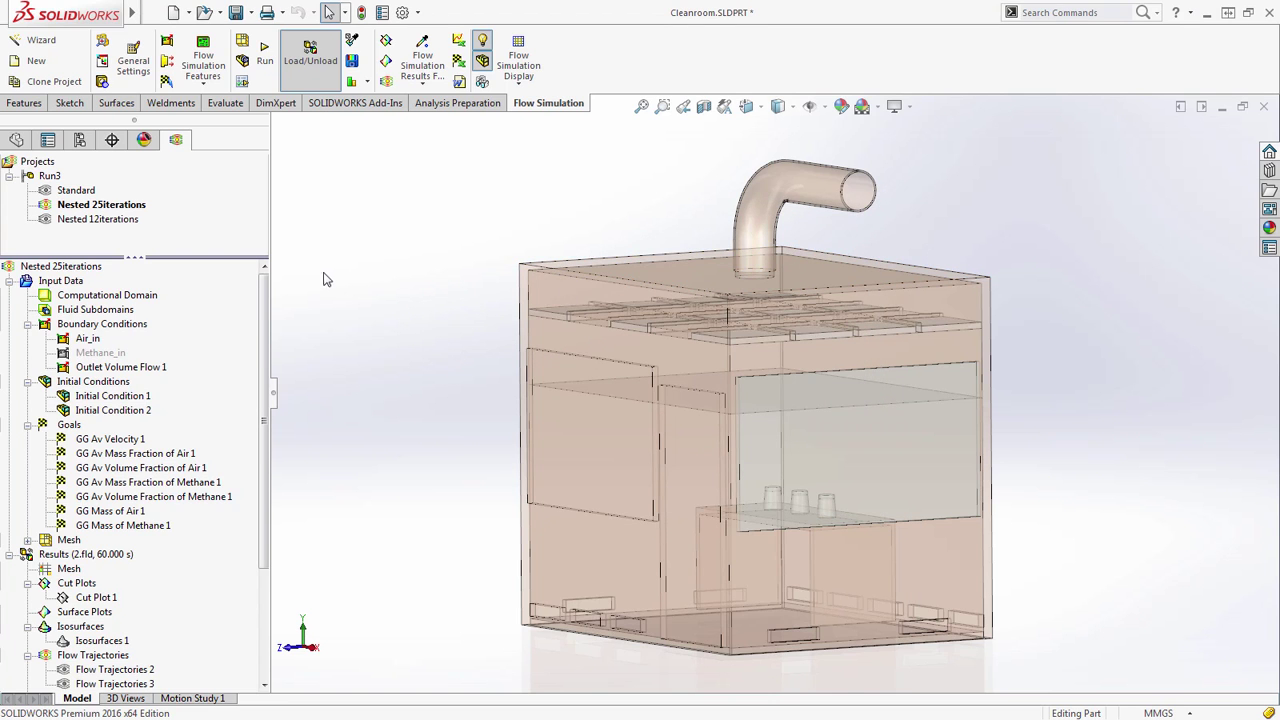
- Show Cut Plot 1 in the Nested 25iterations project and examine the methane volume fraction contours inside the cleanroom
right_click(104, 598)
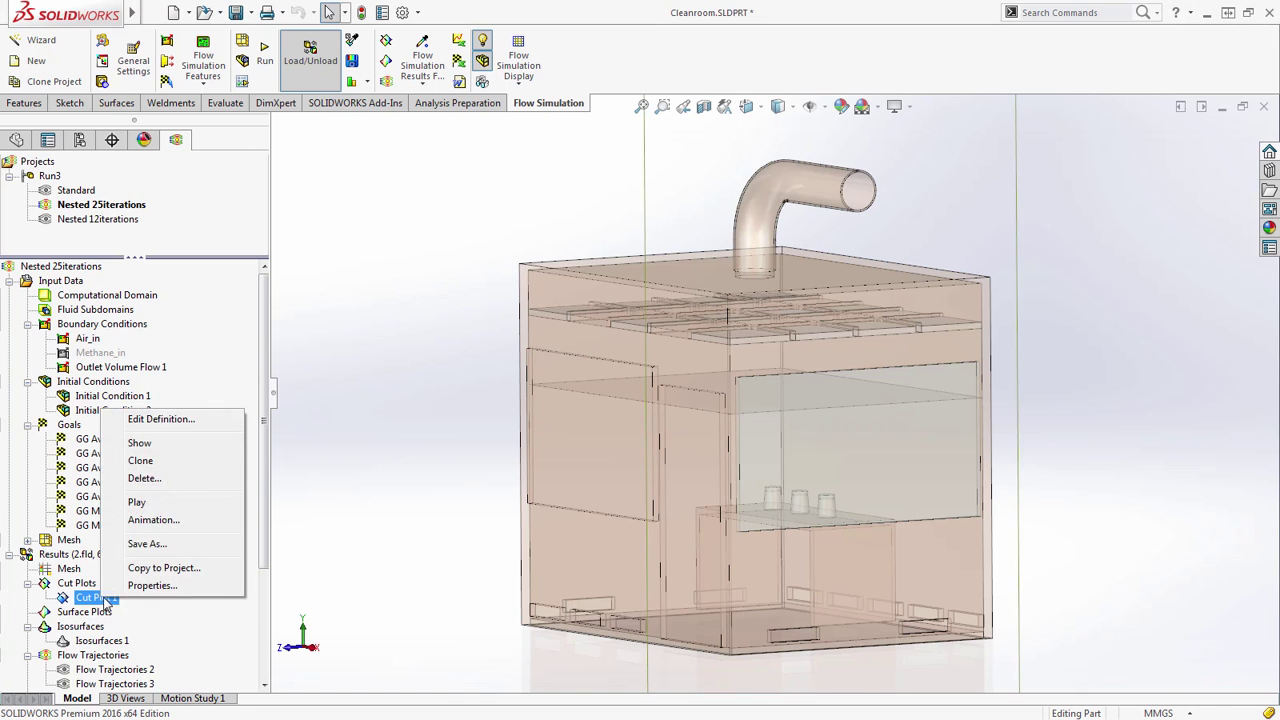
left_click(139, 446)
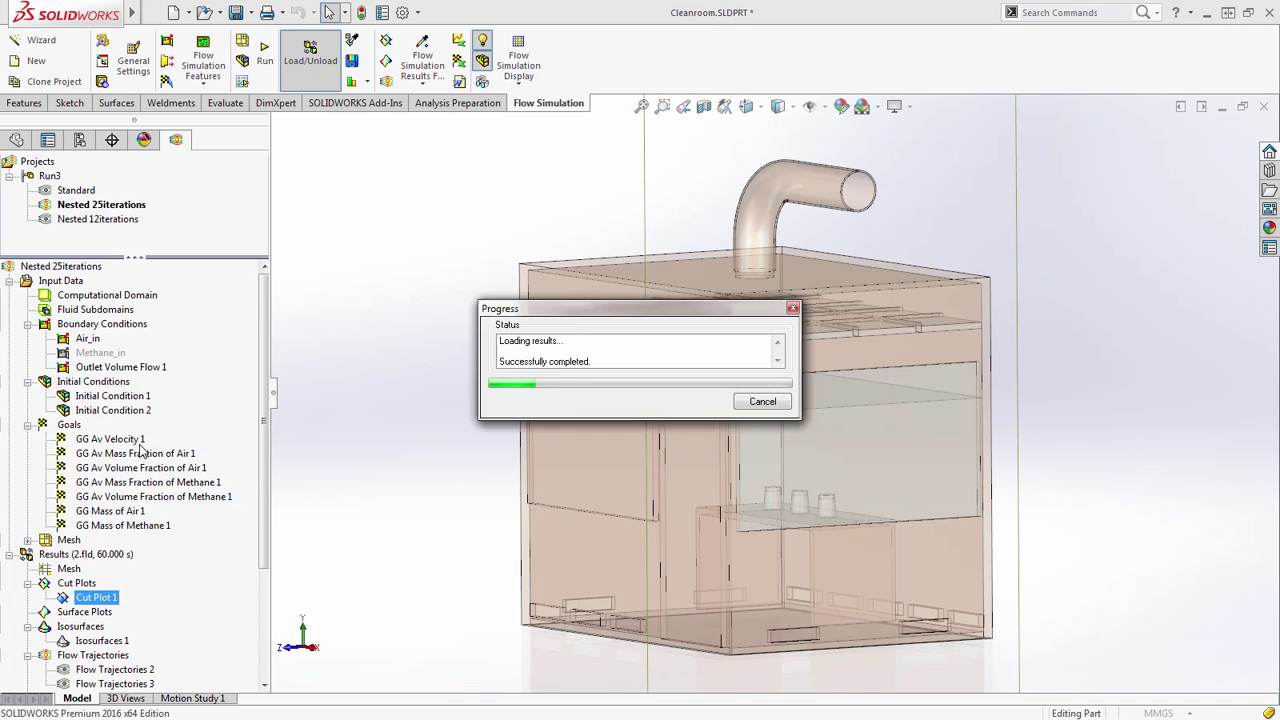
left_click(352, 625)
middle_click_drag(350, 618, 379, 629)
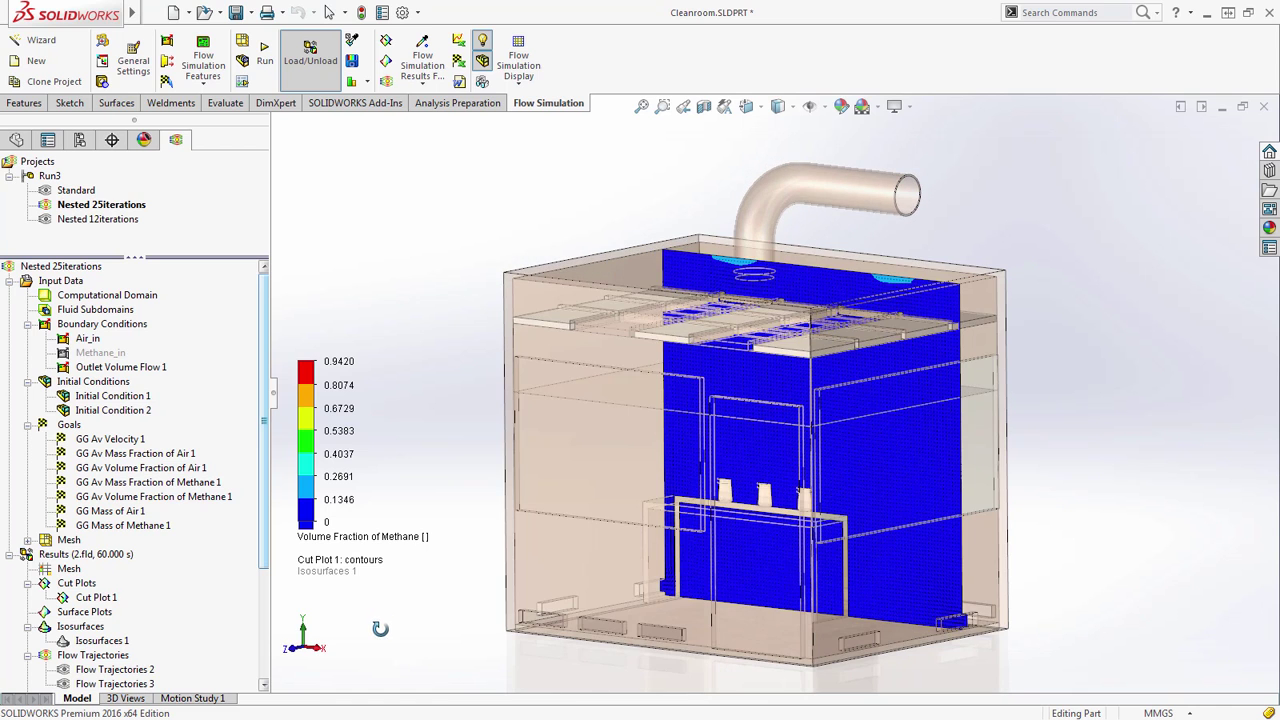
- Reset the maximum of the methane volume fraction color scale to 0.1526
left_click(342, 365)
left_click(457, 369)
left_click(474, 369)
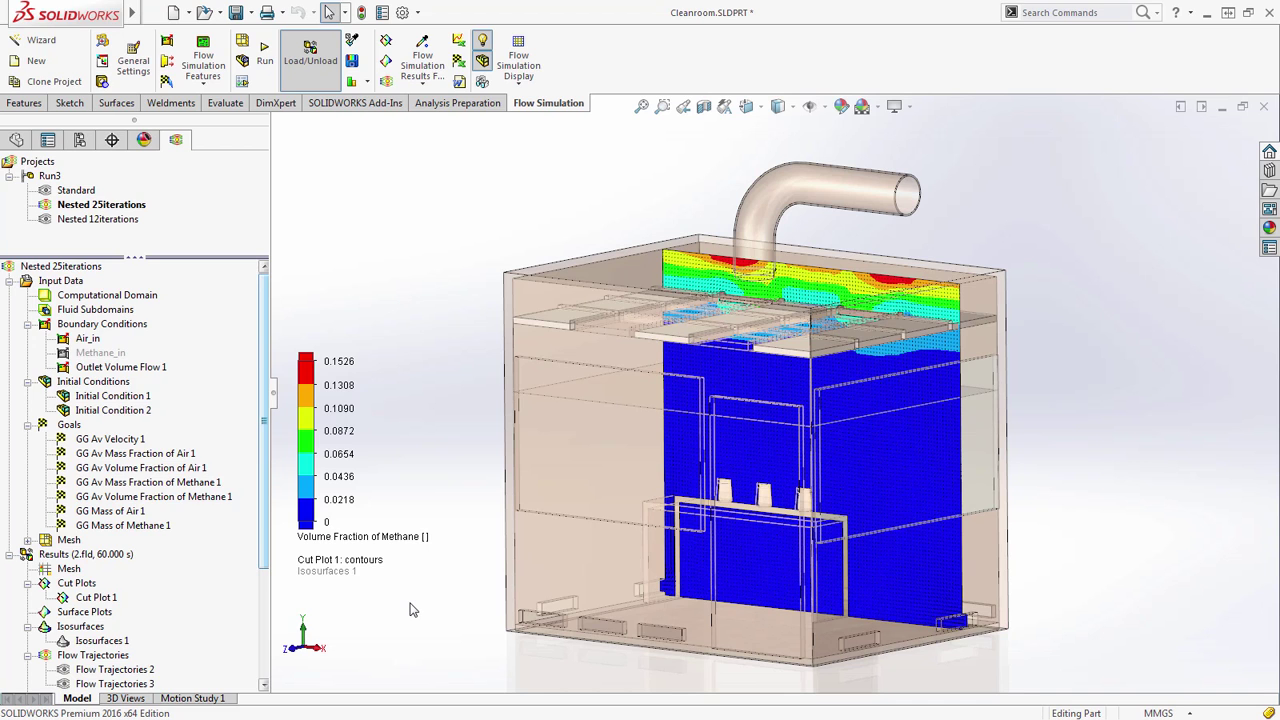
- Activate the Standard project and check the iterations and CPU time in its results summary
double_click(65, 191)
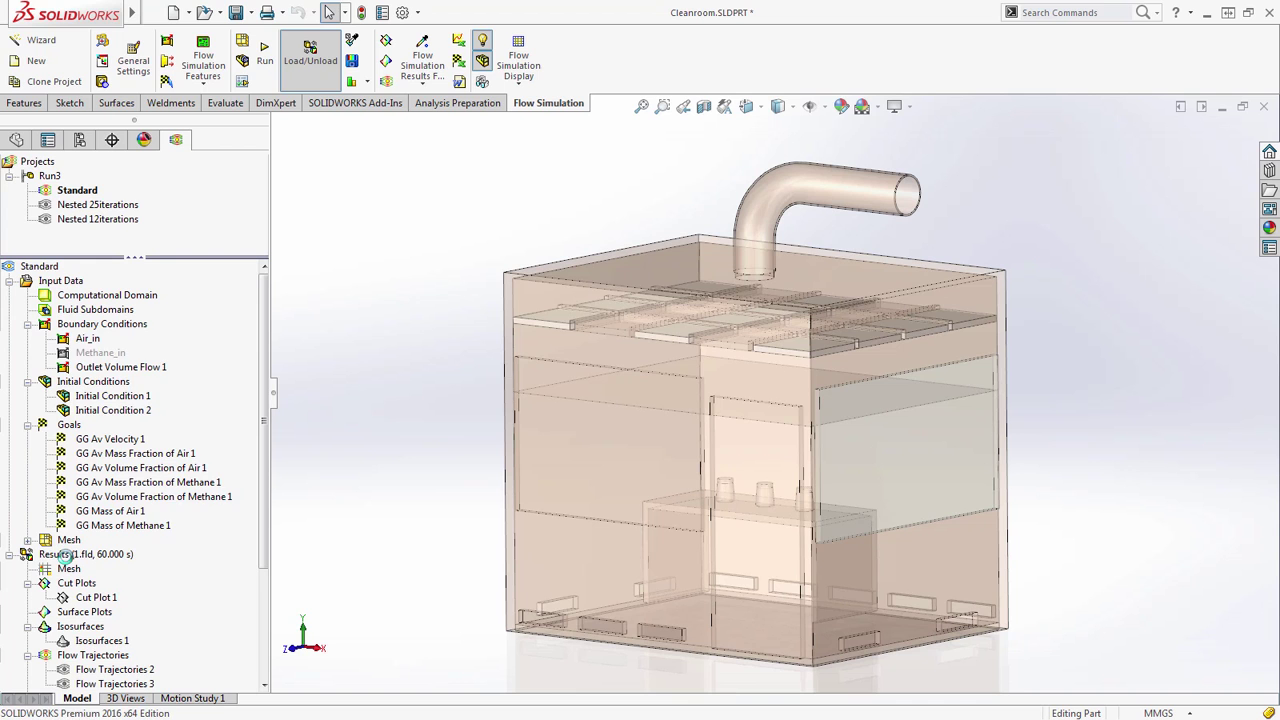
right_click(74, 556)
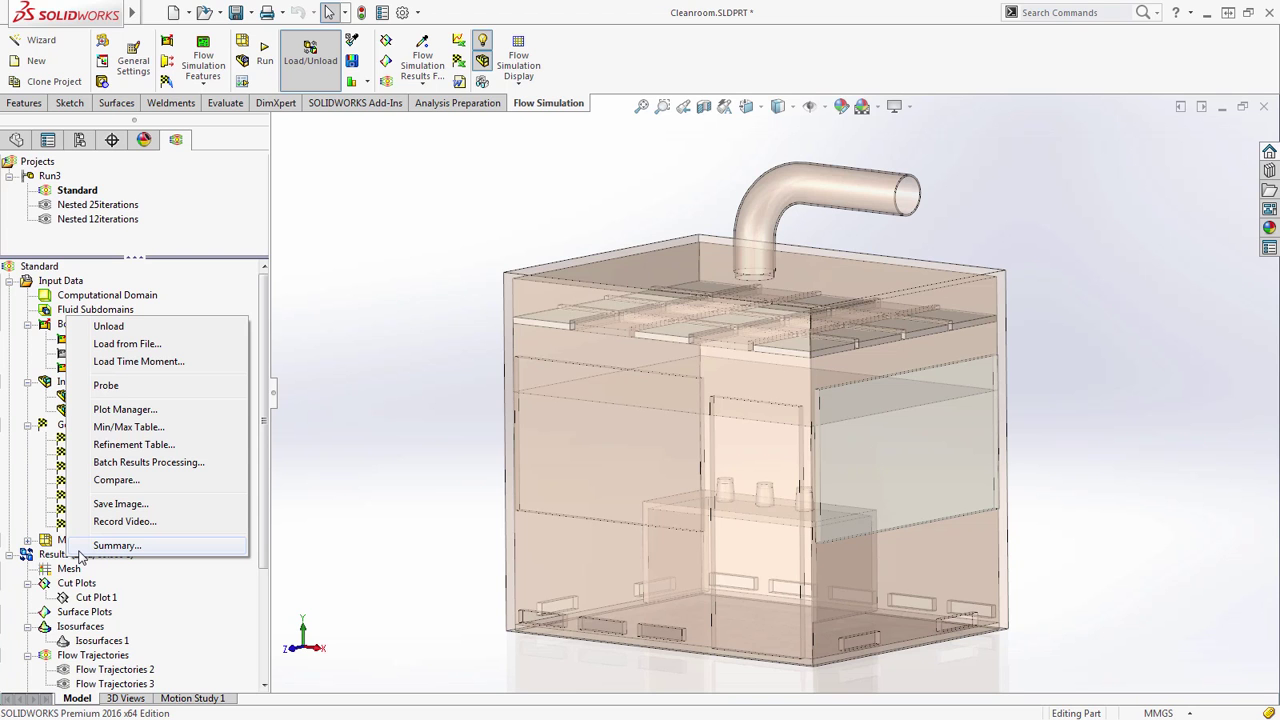
left_click(96, 546)
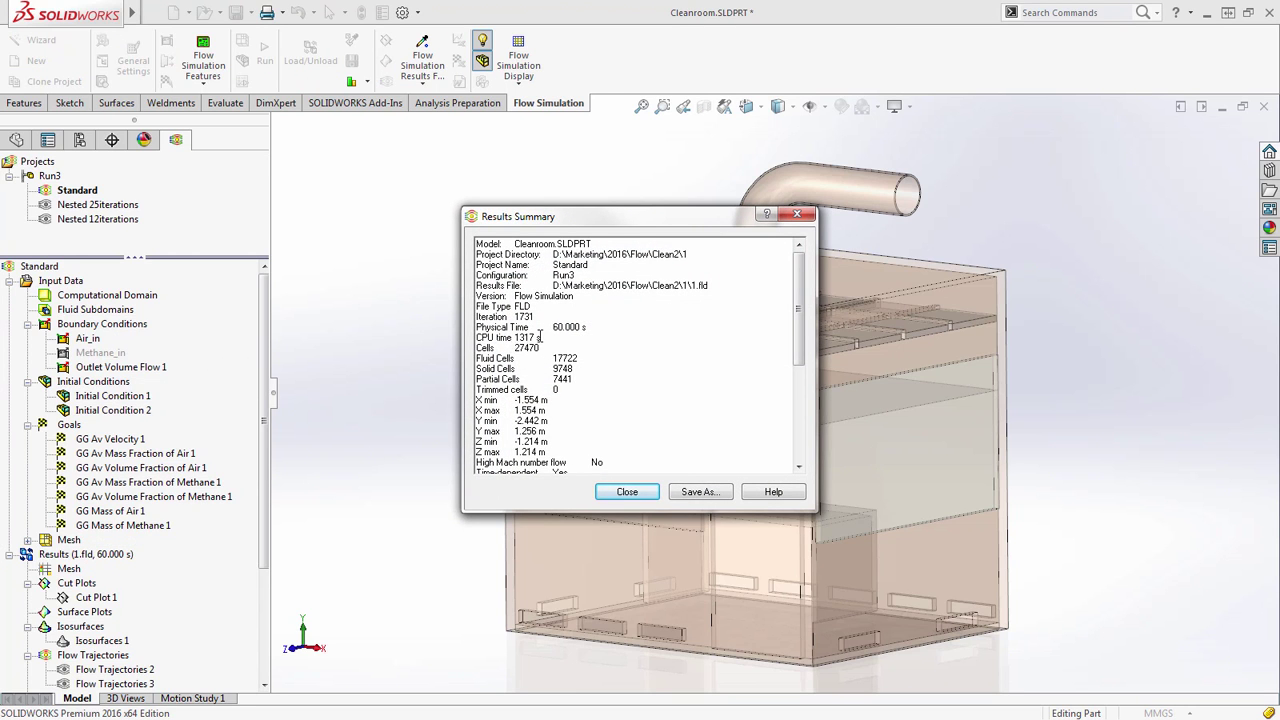
left_click(618, 486)
- Activate the Nested 25iterations project and check the iterations and CPU time in its results summary
left_click(62, 205)
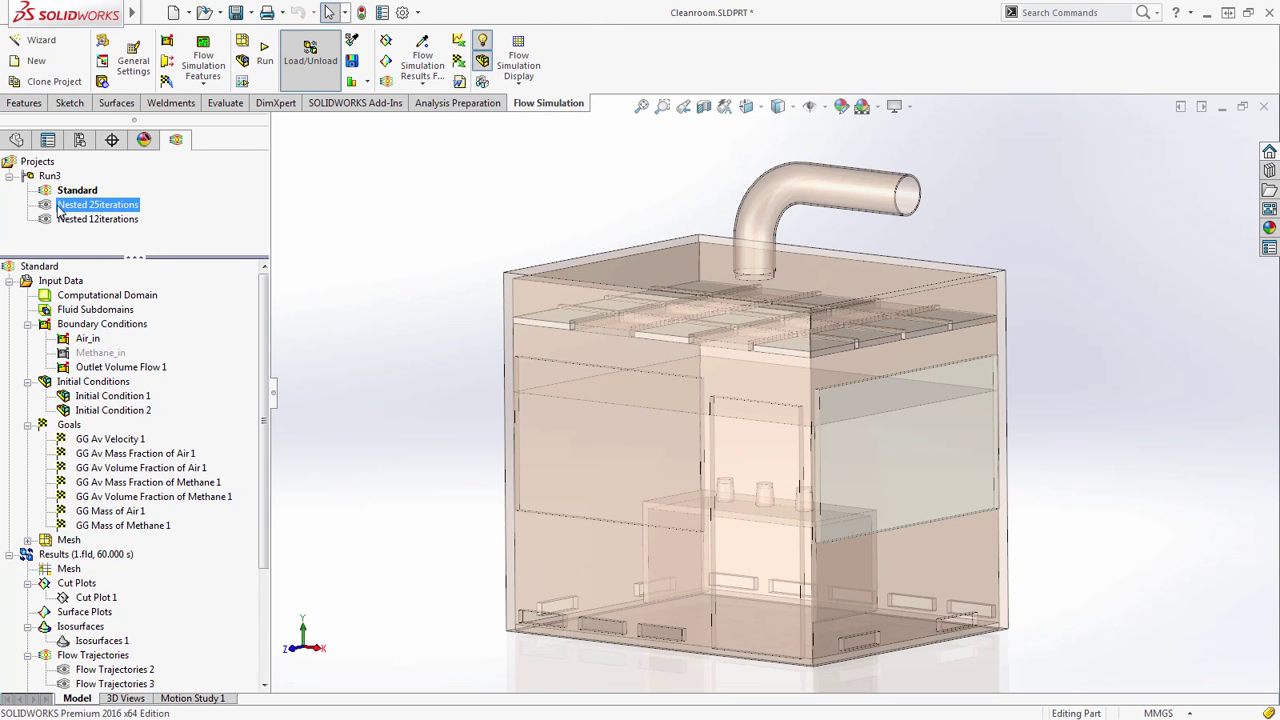
right_click(38, 562)
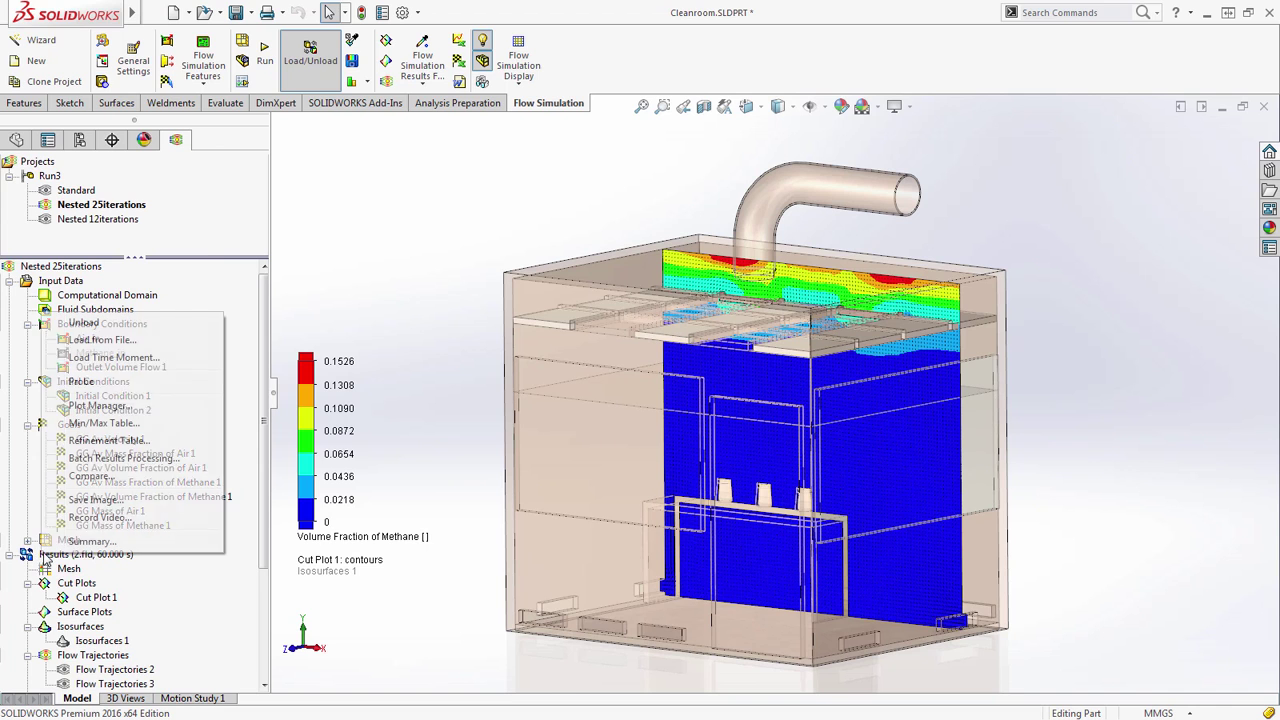
left_click(96, 542)
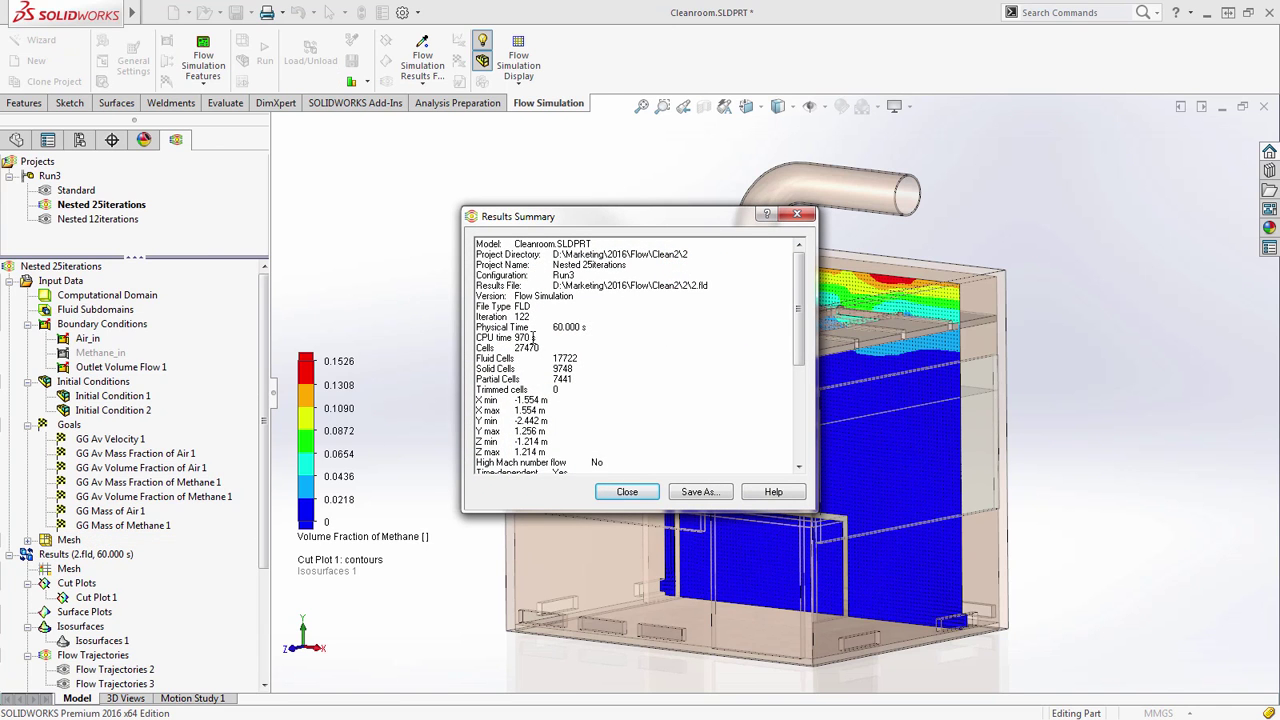
left_click(626, 491)
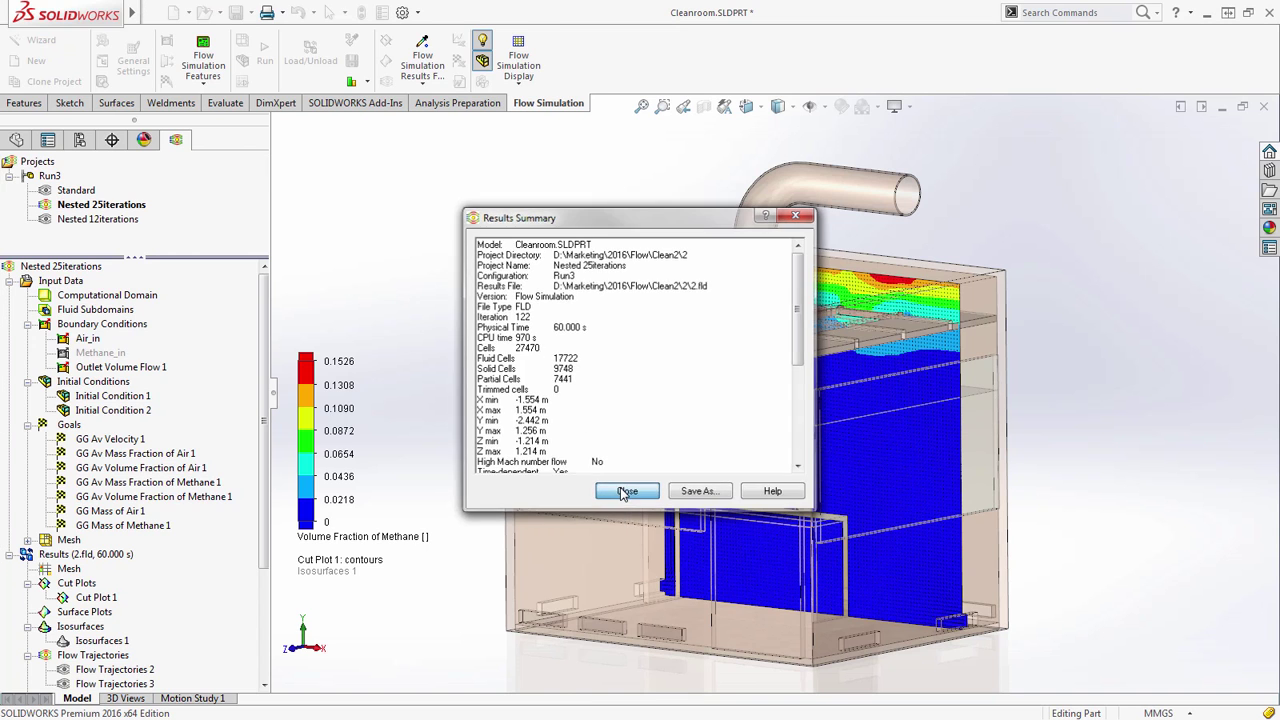
- Activate the Nested 12iterations project and check the iterations and CPU time in its results summary
double_click(60, 222)
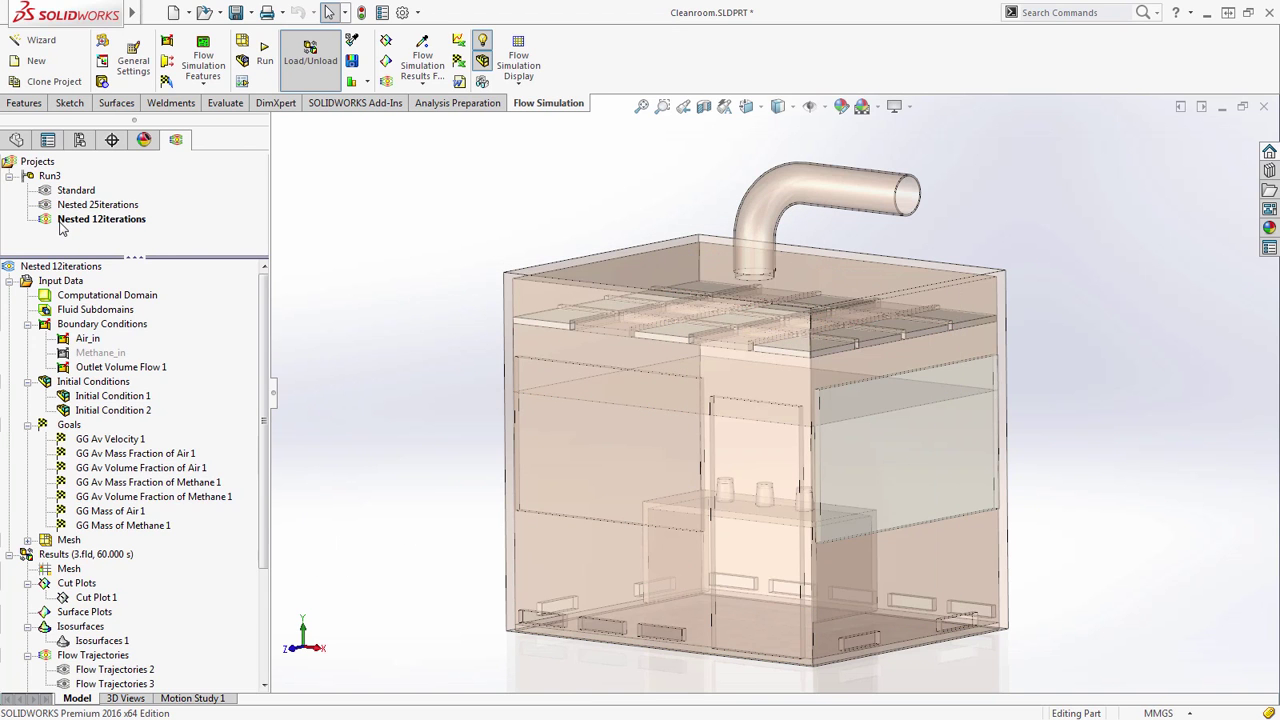
right_click(88, 556)
left_click(120, 540)
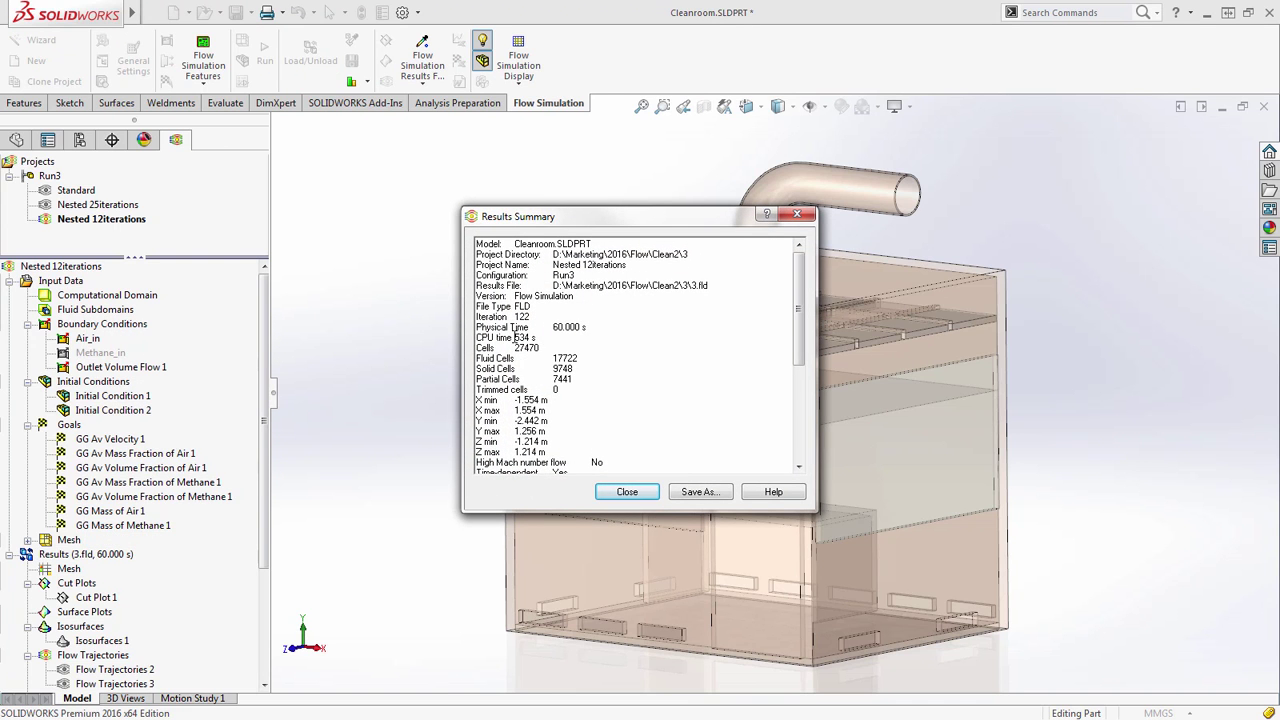
left_click(625, 491)
- Show Cut Plot 1 and Isosurfaces 1 together in the Nested 12iterations results
left_click(88, 604)
right_click(88, 604)
left_click(122, 450)
right_click(90, 647)
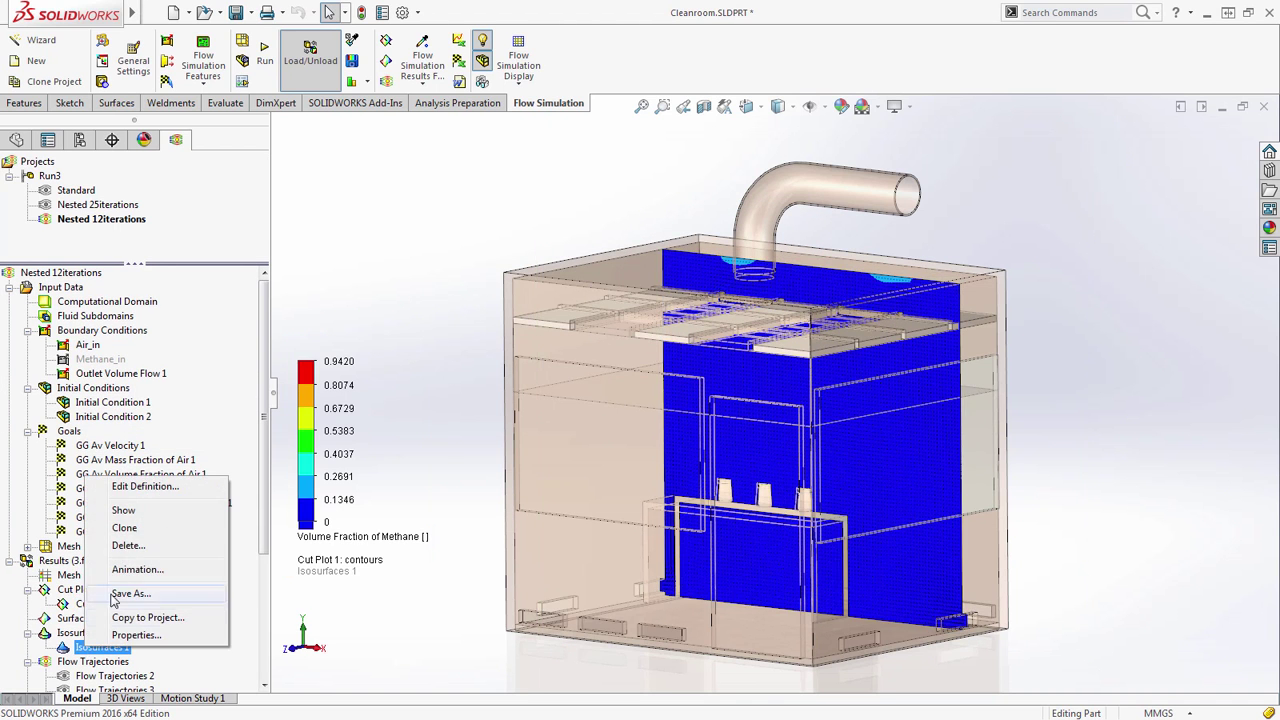
left_click(123, 510)
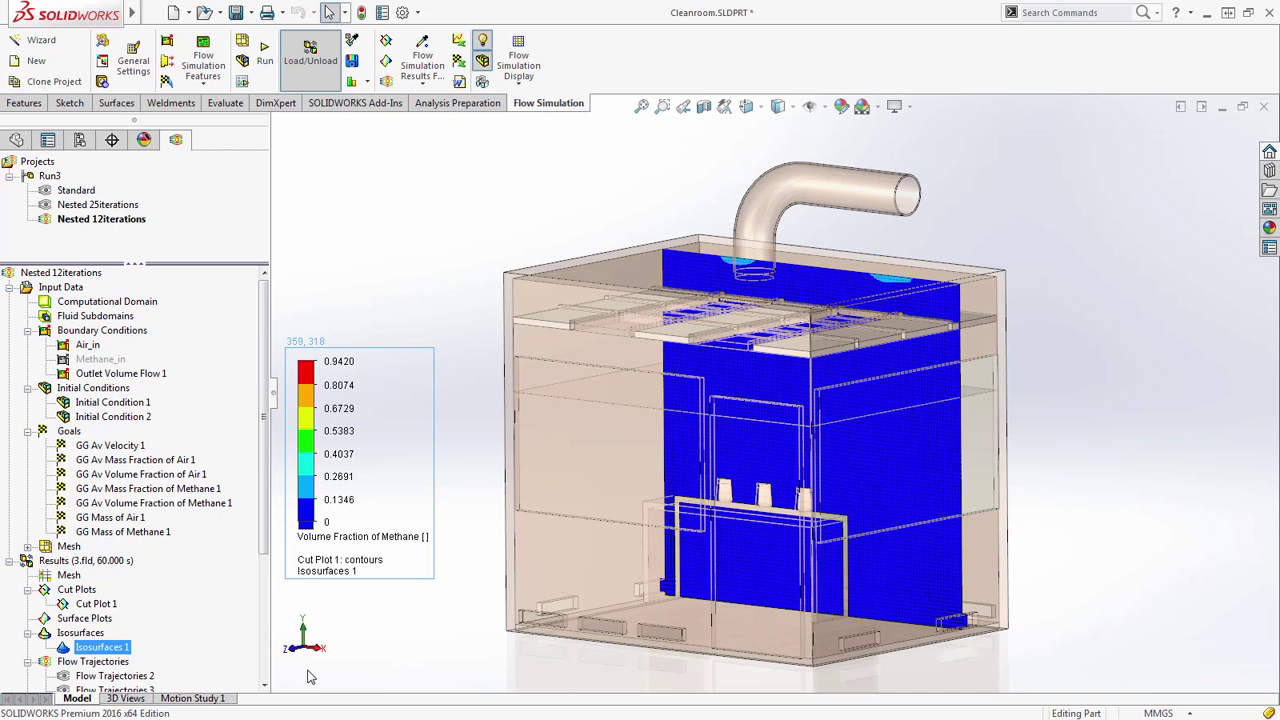
left_click(308, 662)
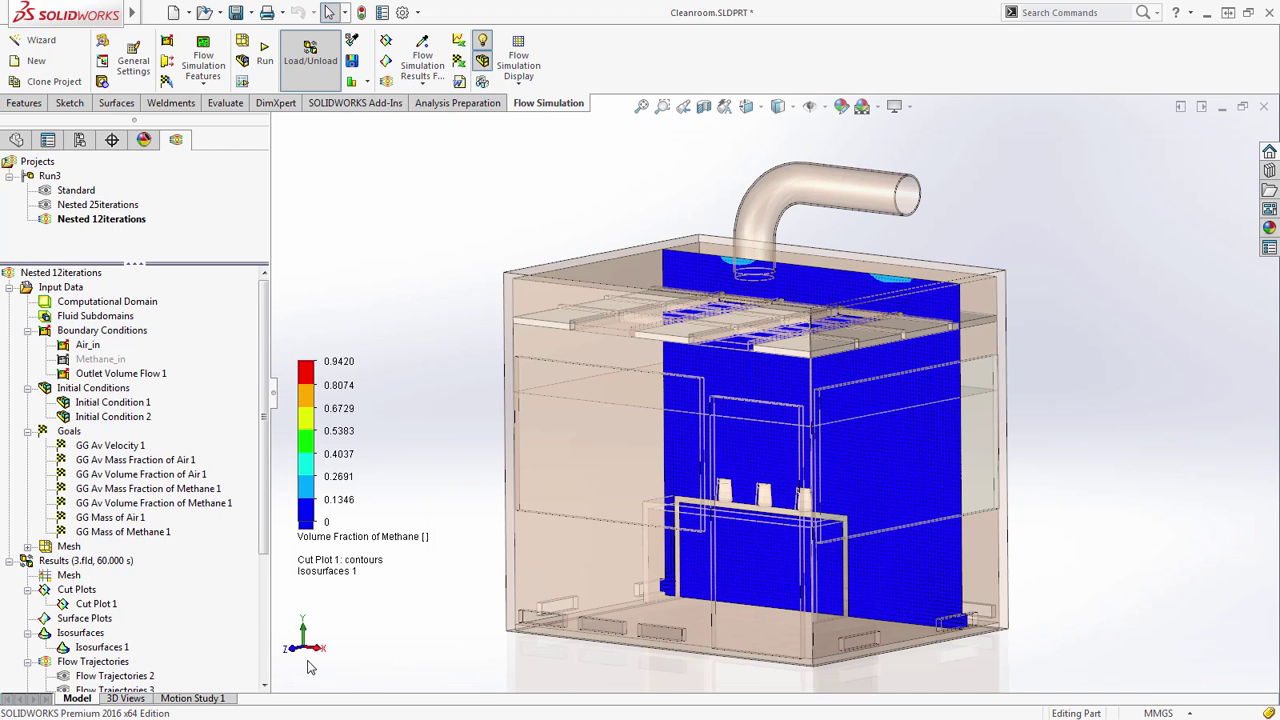
- Play Animation 1 of the Nested 12iterations results to watch the methane distribution over time
left_click(263, 627)
right_click(104, 662)
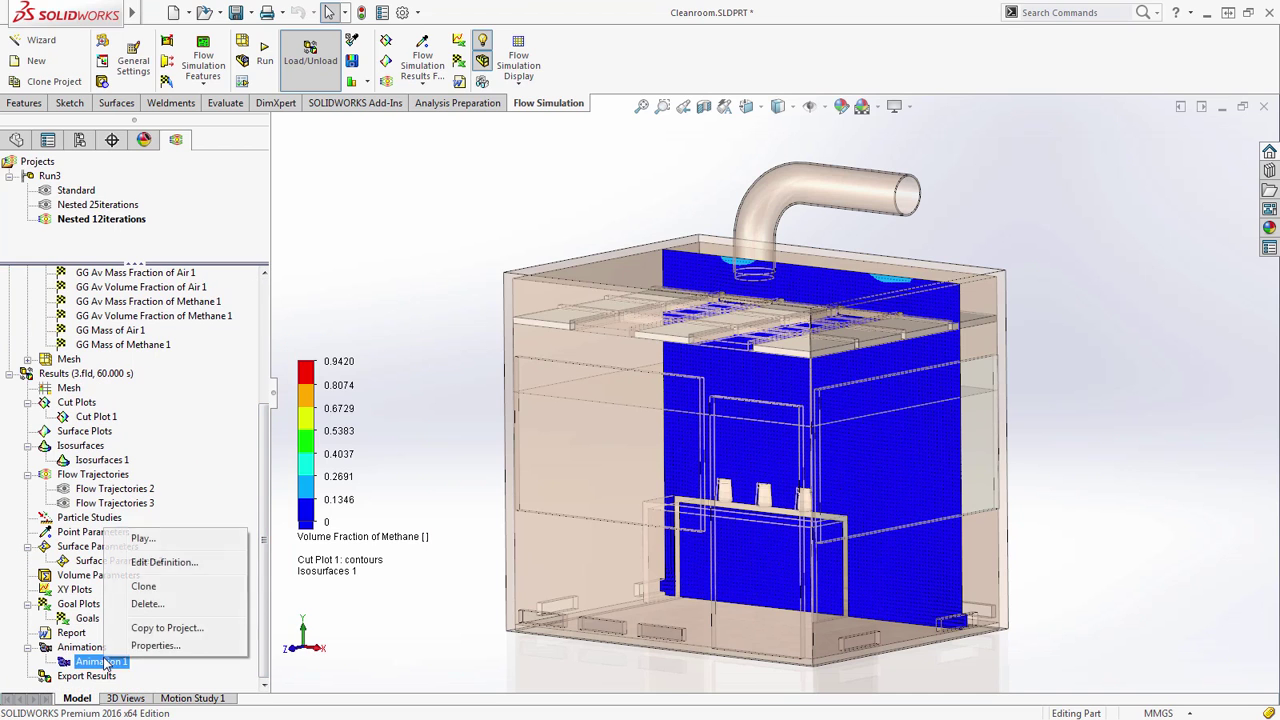
left_click(135, 539)
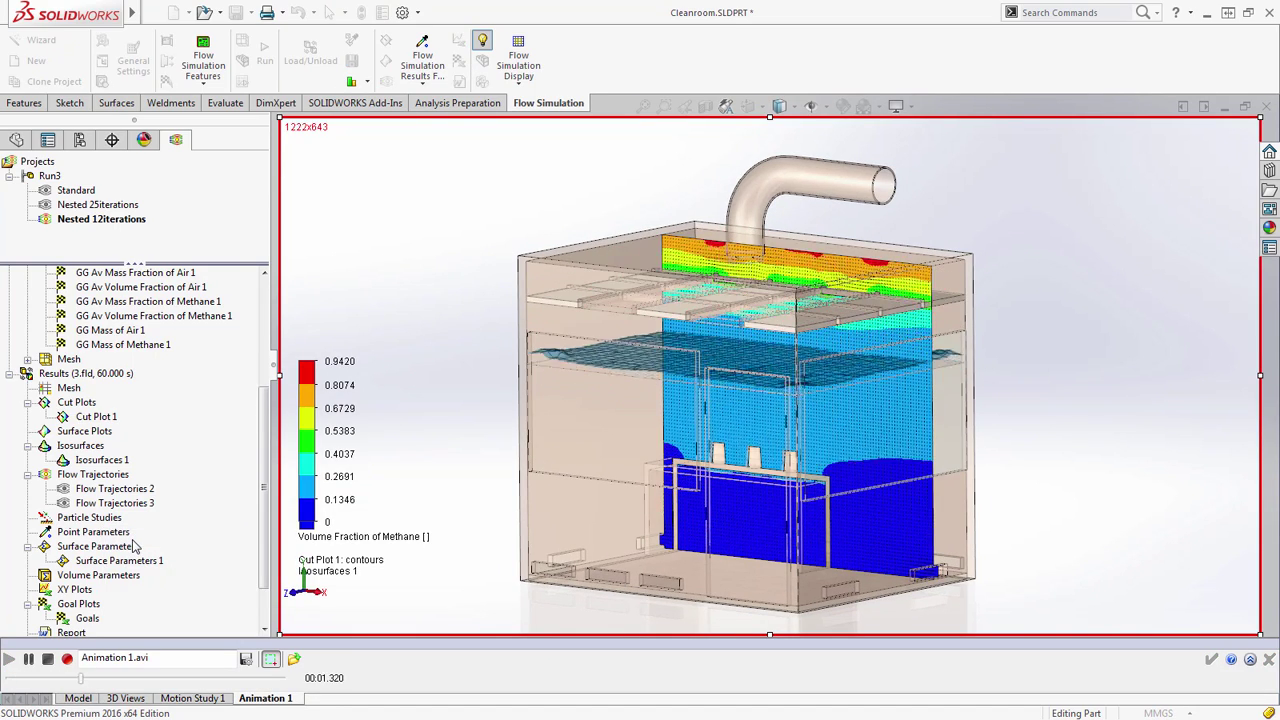